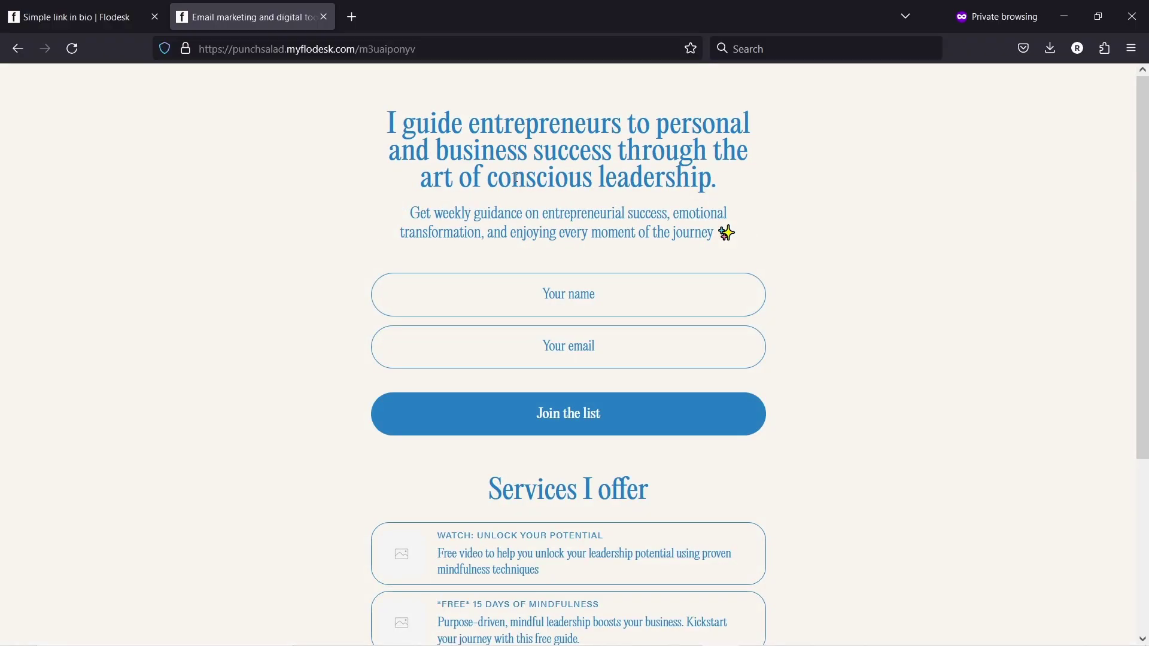
# Step: Scroll through the example published link-in-bio page to review its layout
pyautogui.scroll(-4, 496, 153)
pyautogui.scroll(4, 521, 275)
pyautogui.scroll(-4, 555, 185)
pyautogui.scroll(4, 555, 185)
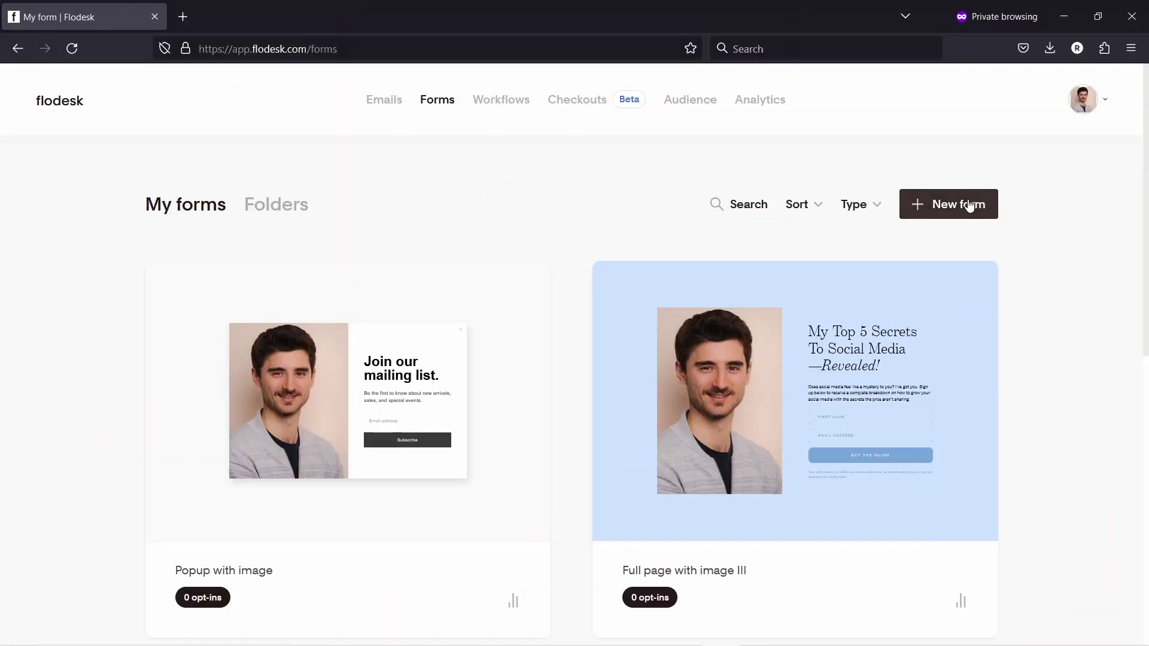
# Step: Start a new form from the Simple link in bio template, adding signups to the Generic newsletter segment
pyautogui.click(969, 204)
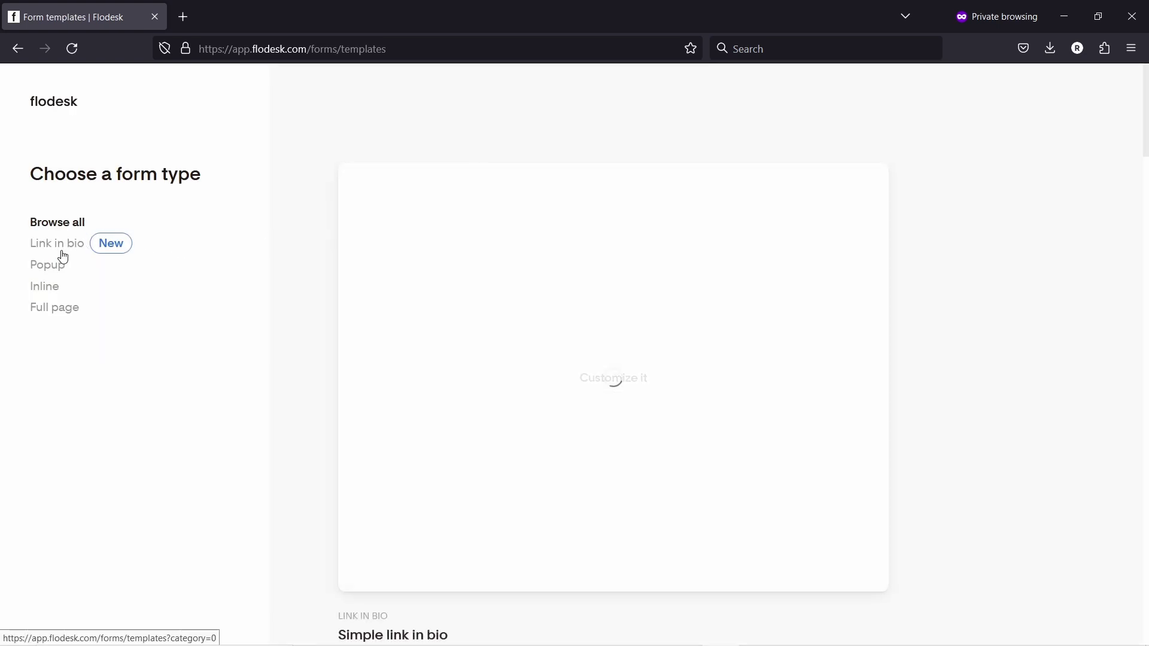
pyautogui.click(56, 250)
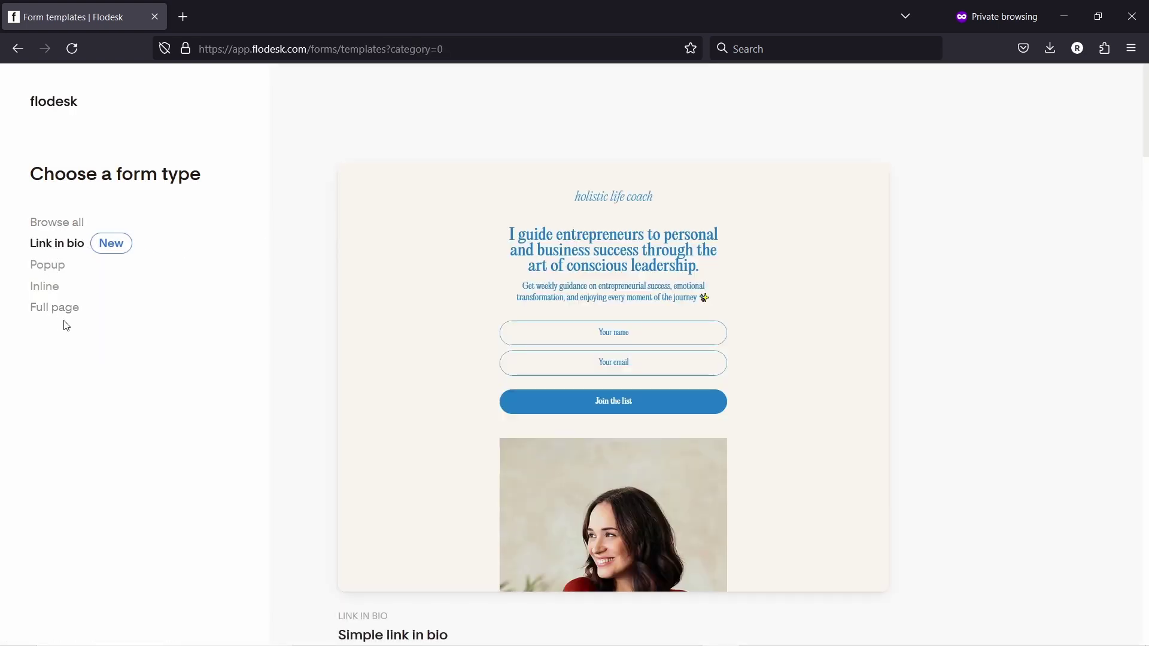
pyautogui.moveTo(816, 272)
pyautogui.scroll(-5, 659, 365)
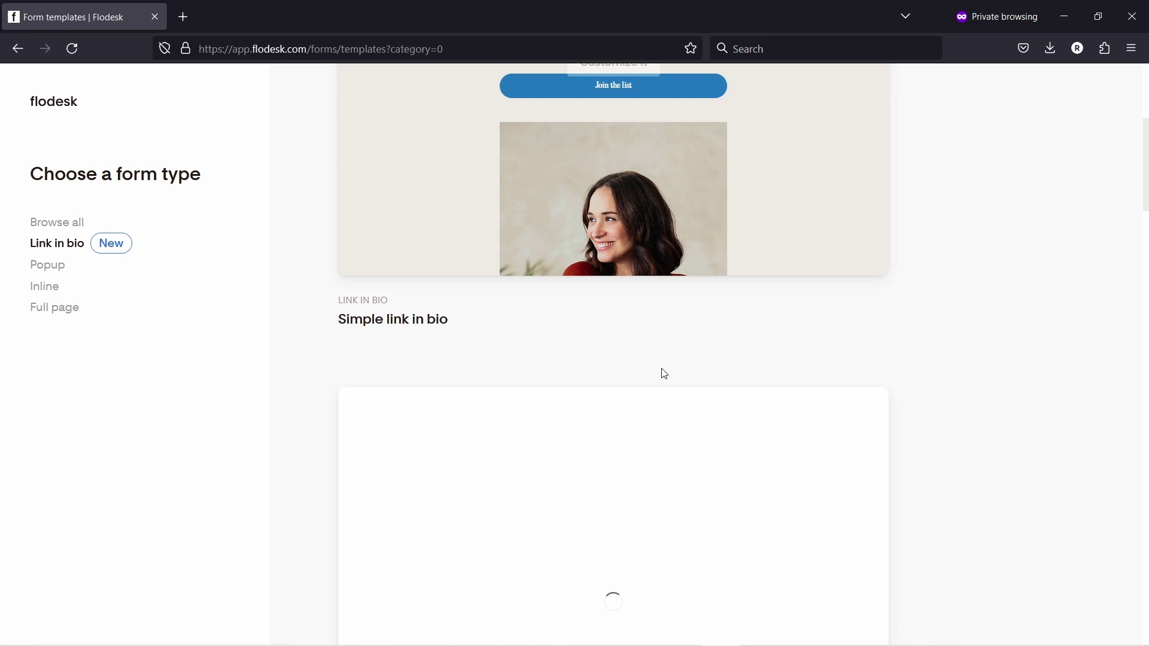
pyautogui.scroll(5, 658, 368)
pyautogui.click(615, 380)
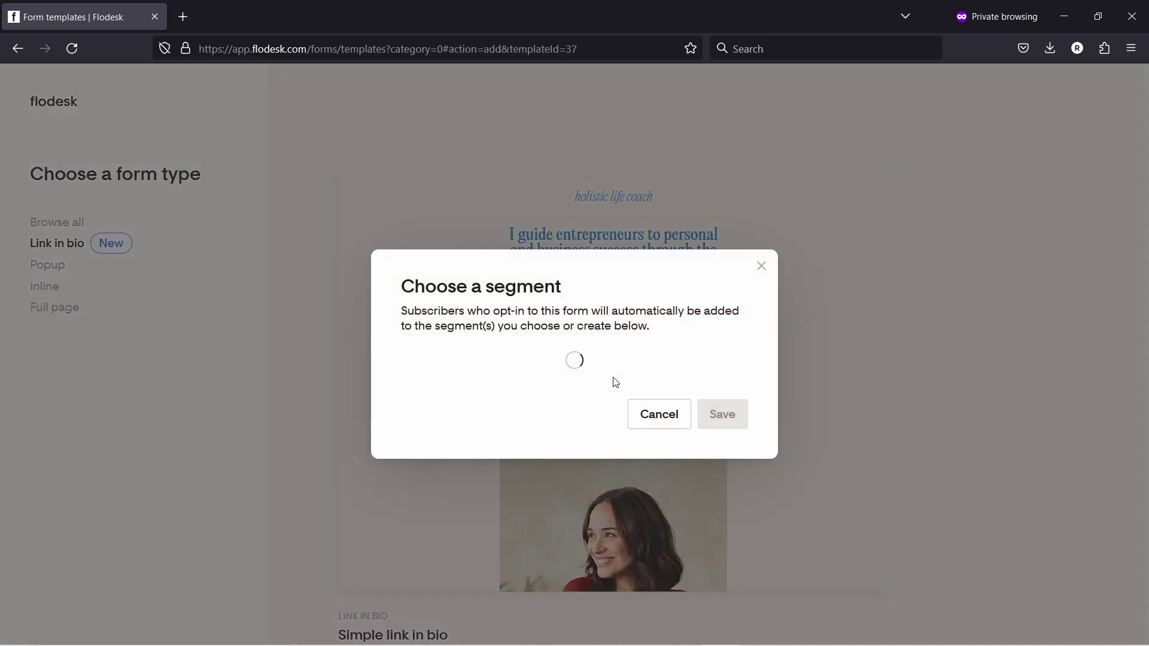
pyautogui.click(575, 364)
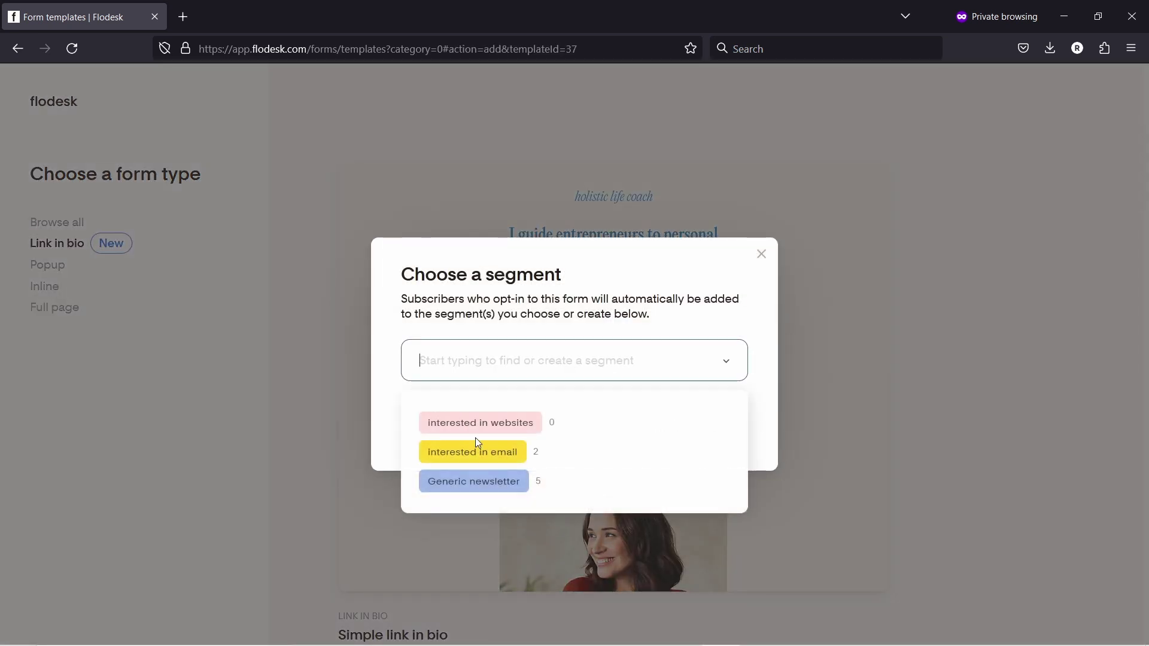
pyautogui.click(489, 484)
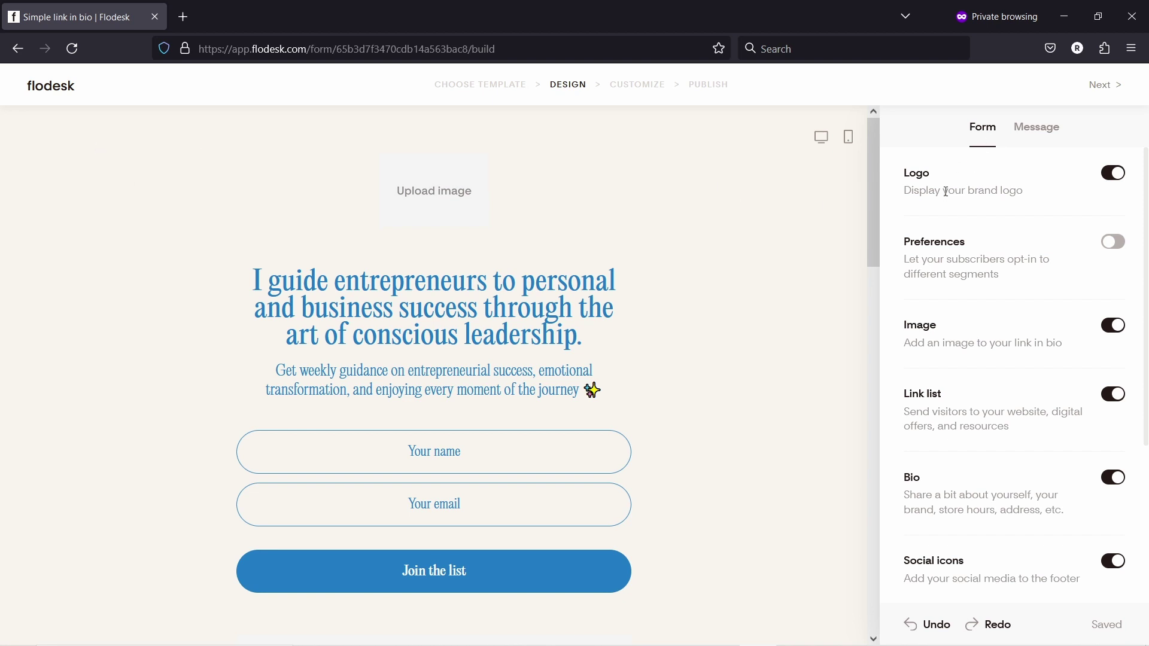
# Step: Switch off the logo, image, bio and social icons, leaving the signup fields and link list
pyautogui.scroll(-15, 441, 388)
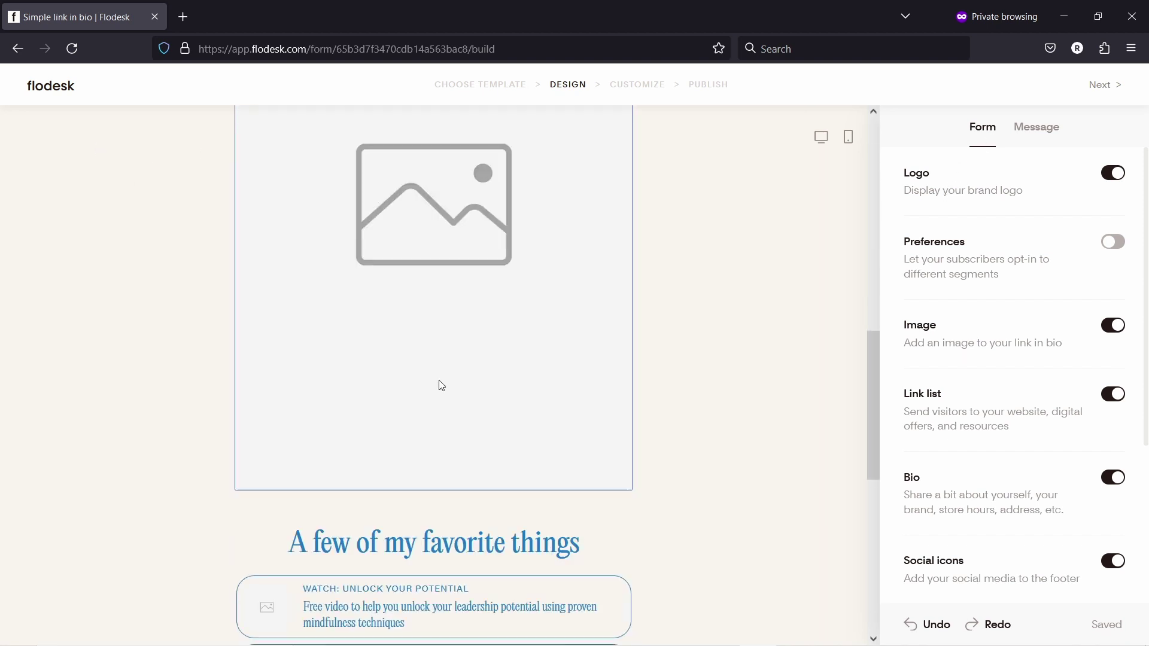
pyautogui.scroll(8, 444, 374)
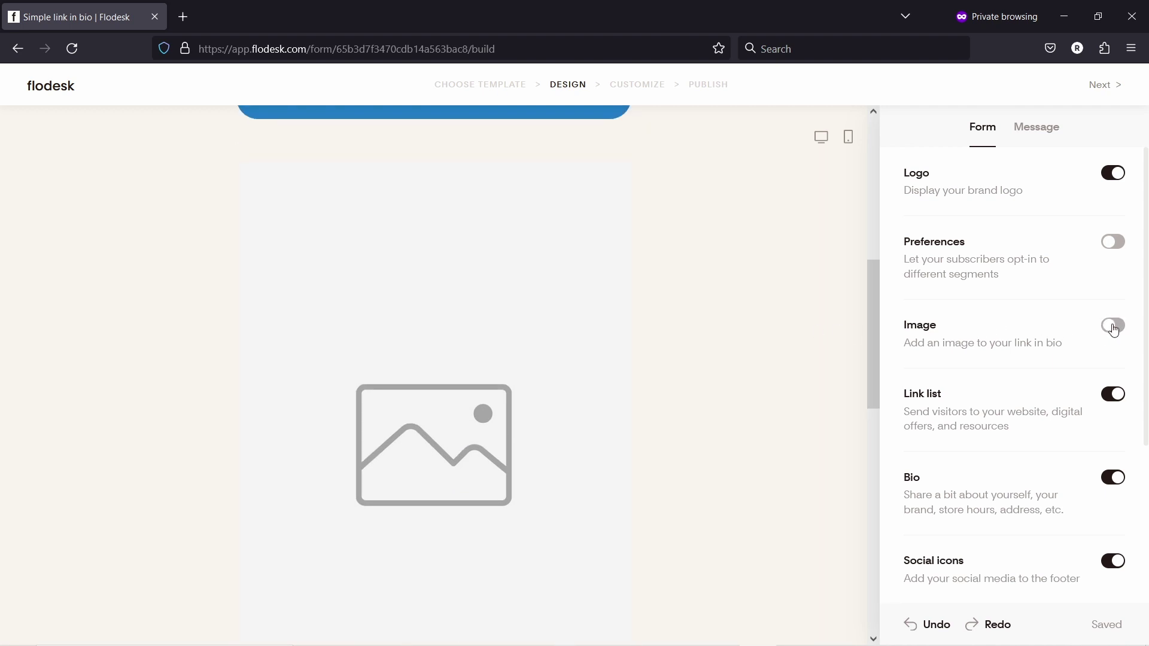
pyautogui.scroll(8, 427, 362)
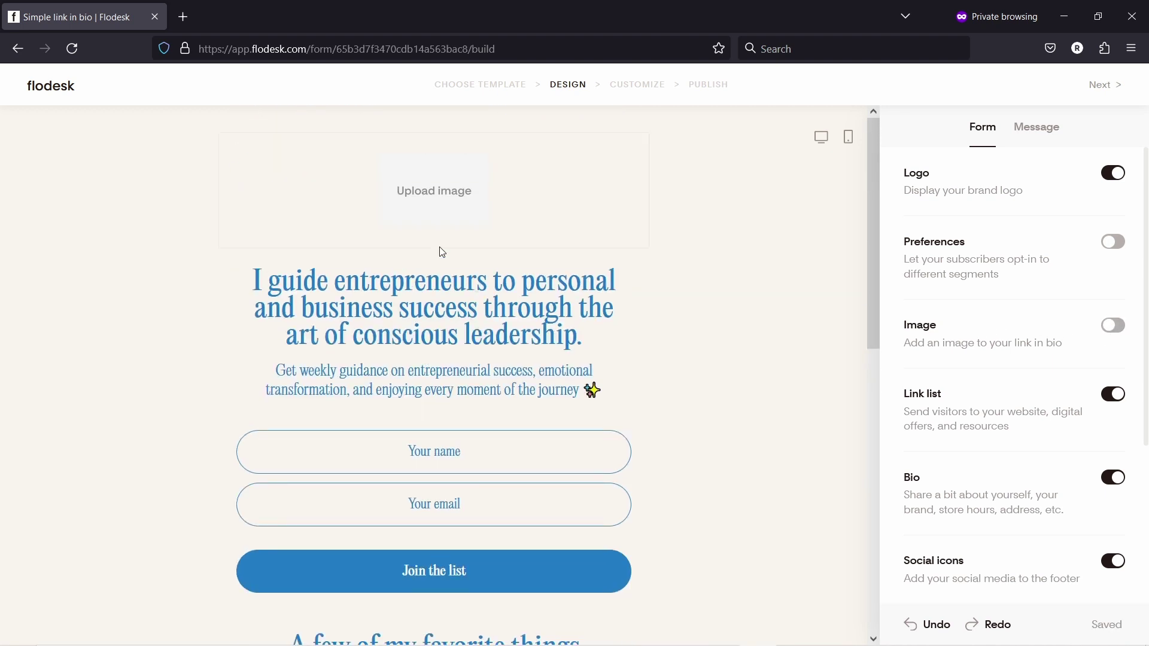
pyautogui.click(1114, 180)
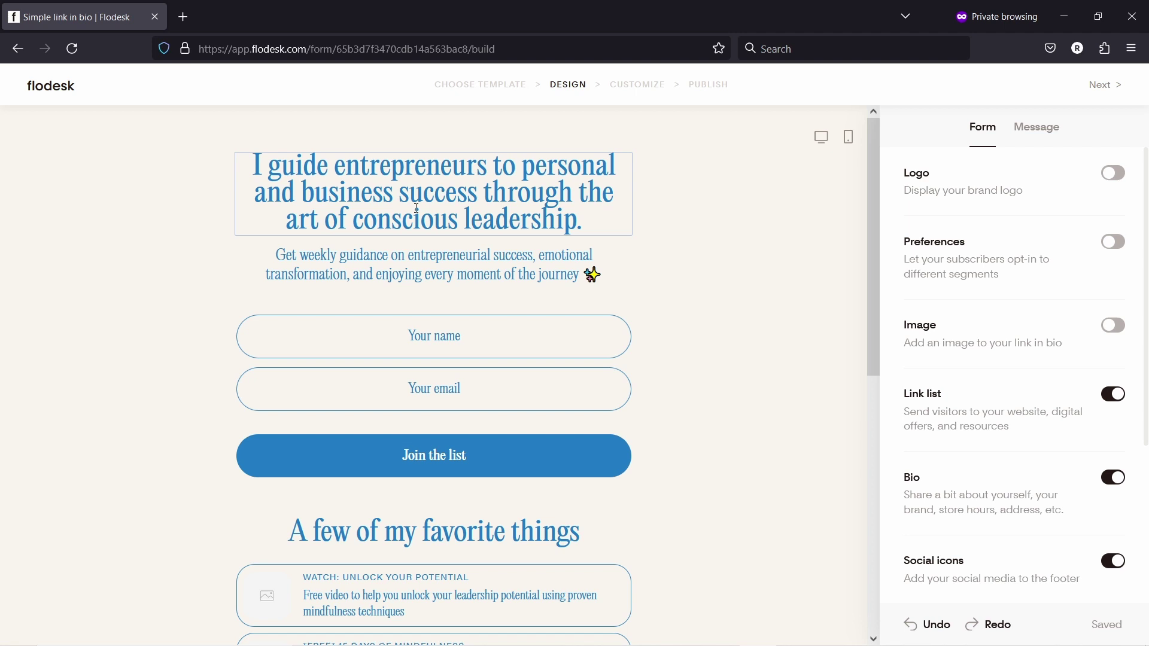
pyautogui.scroll(-6, 438, 402)
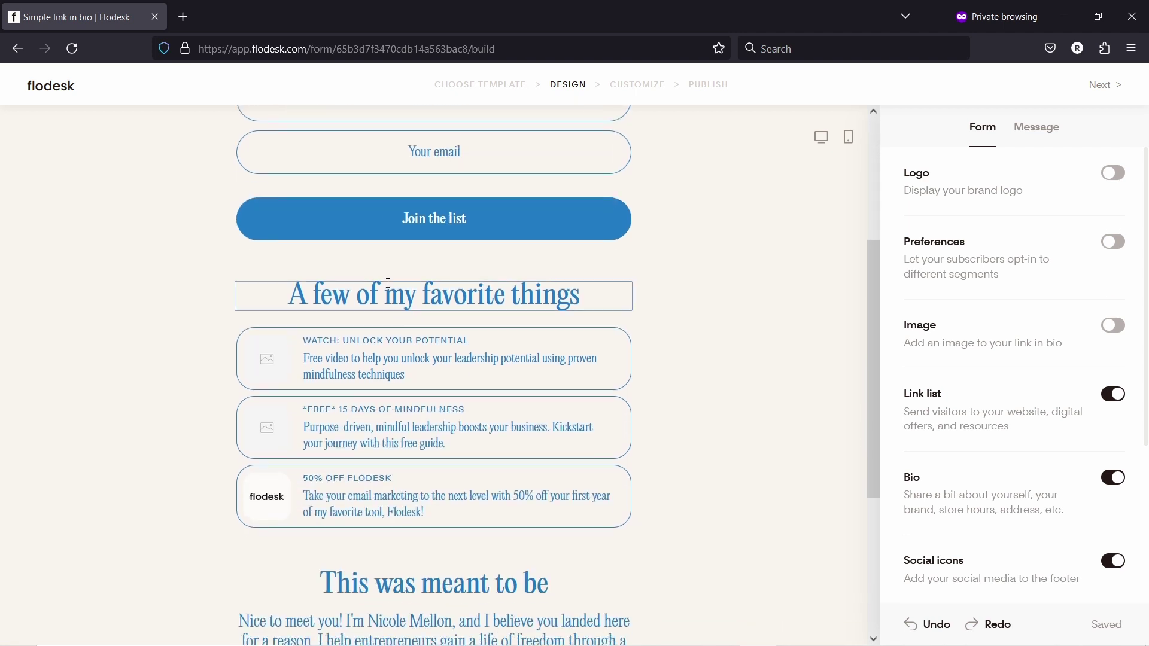
pyautogui.scroll(-4, 1049, 521)
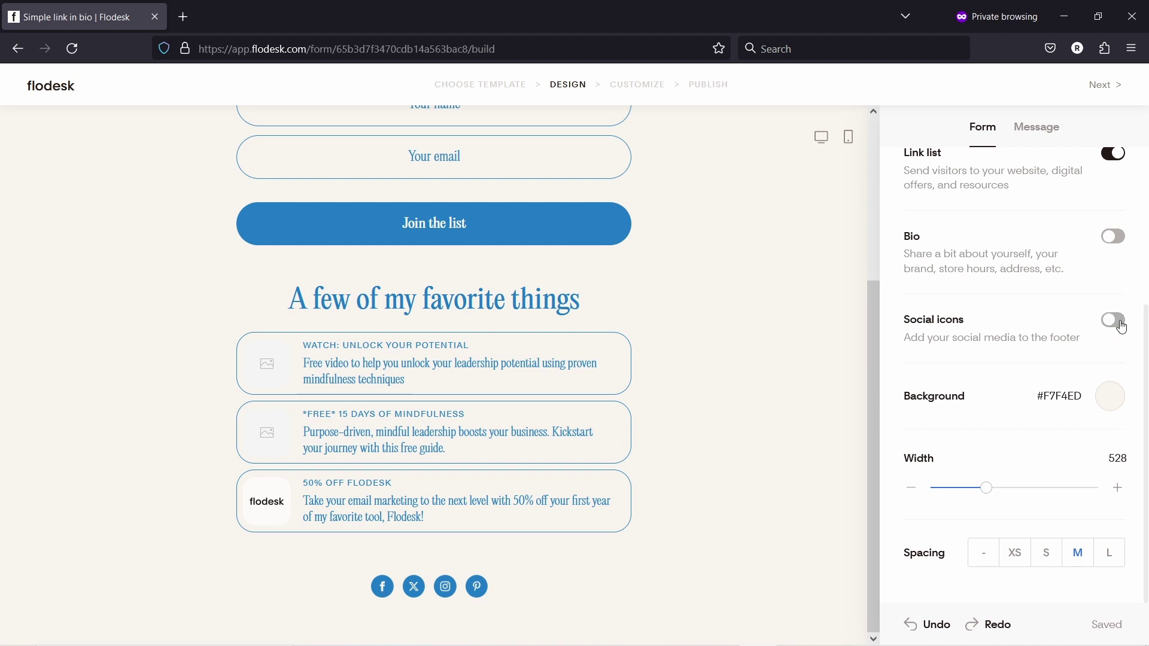
pyautogui.scroll(3, 752, 357)
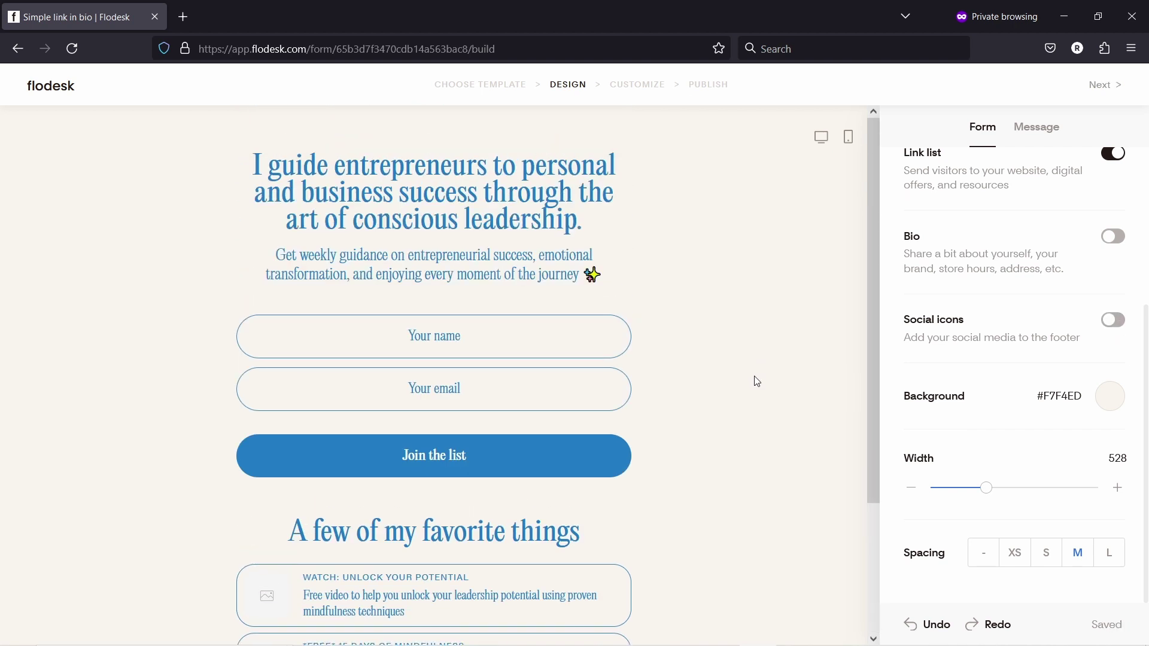
pyautogui.scroll(-3, 787, 374)
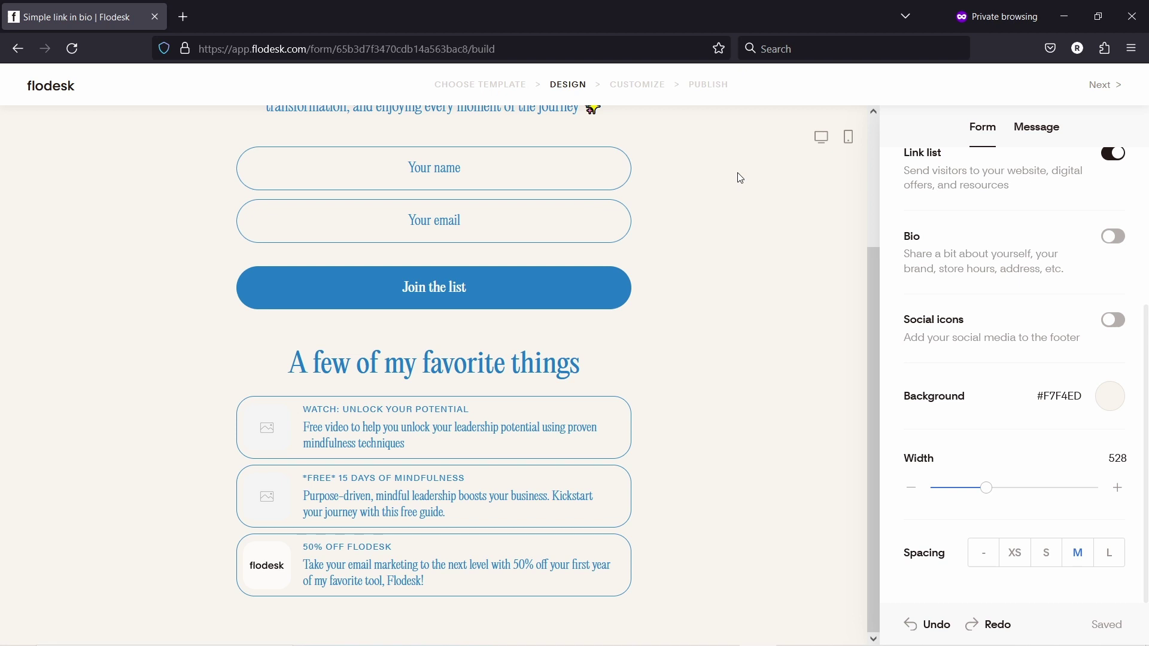
pyautogui.scroll(3, 772, 191)
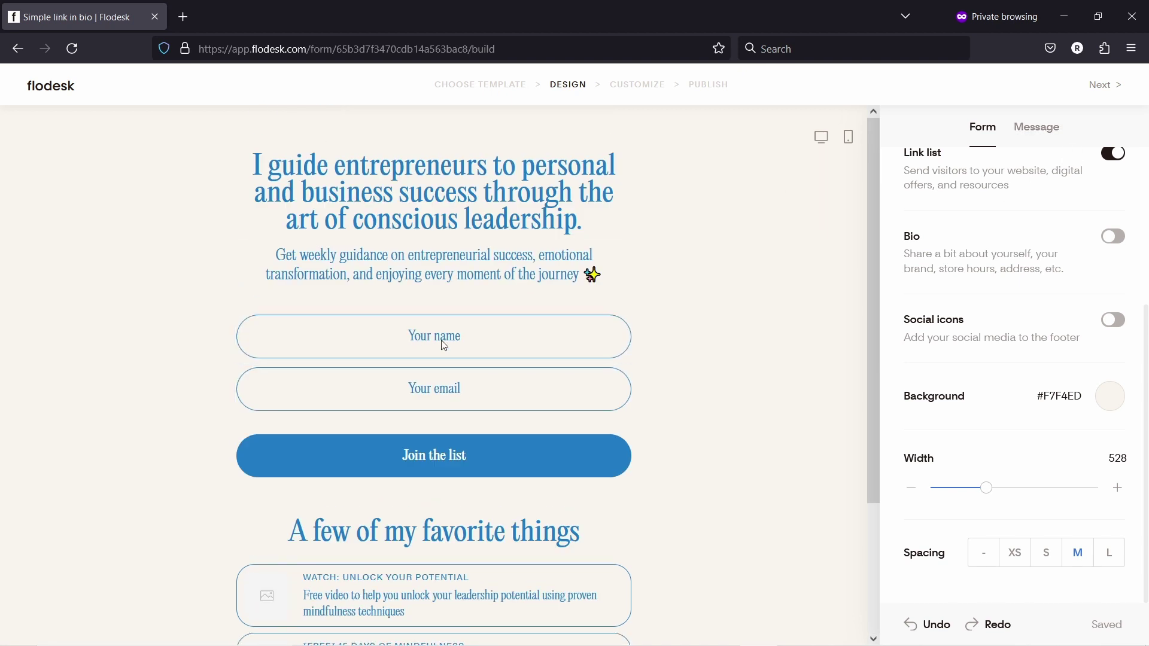
# Step: Use the Friendly thank-you message: 'Thanks! Keep an eye on your inbox for updates.'
pyautogui.click(1037, 130)
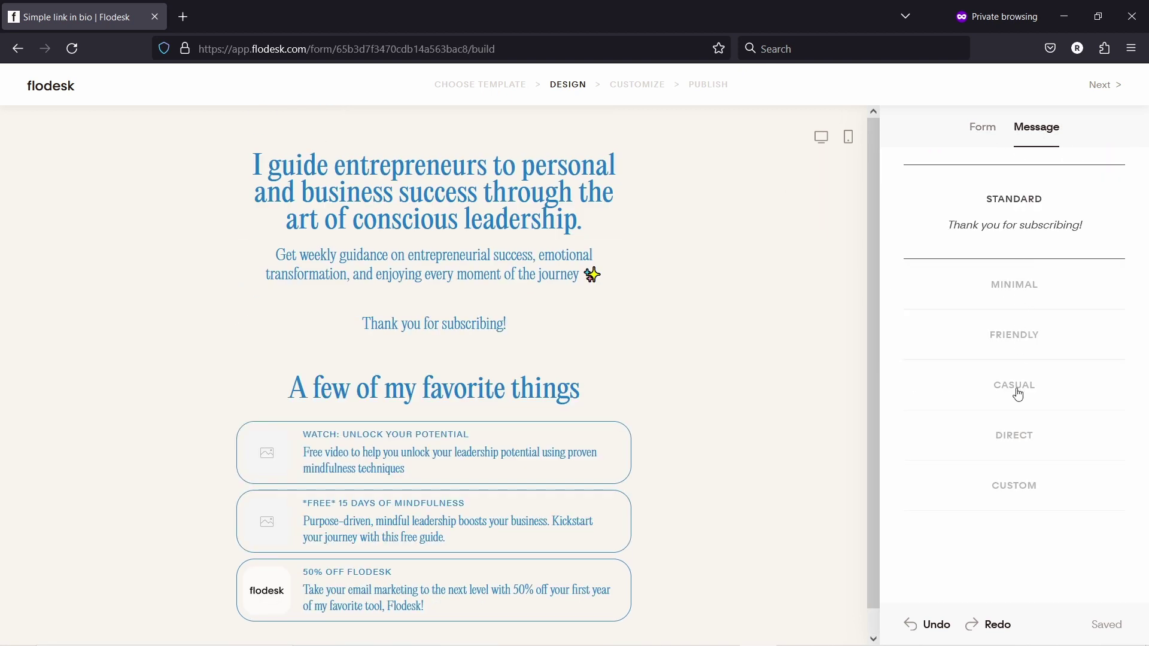
pyautogui.click(1019, 338)
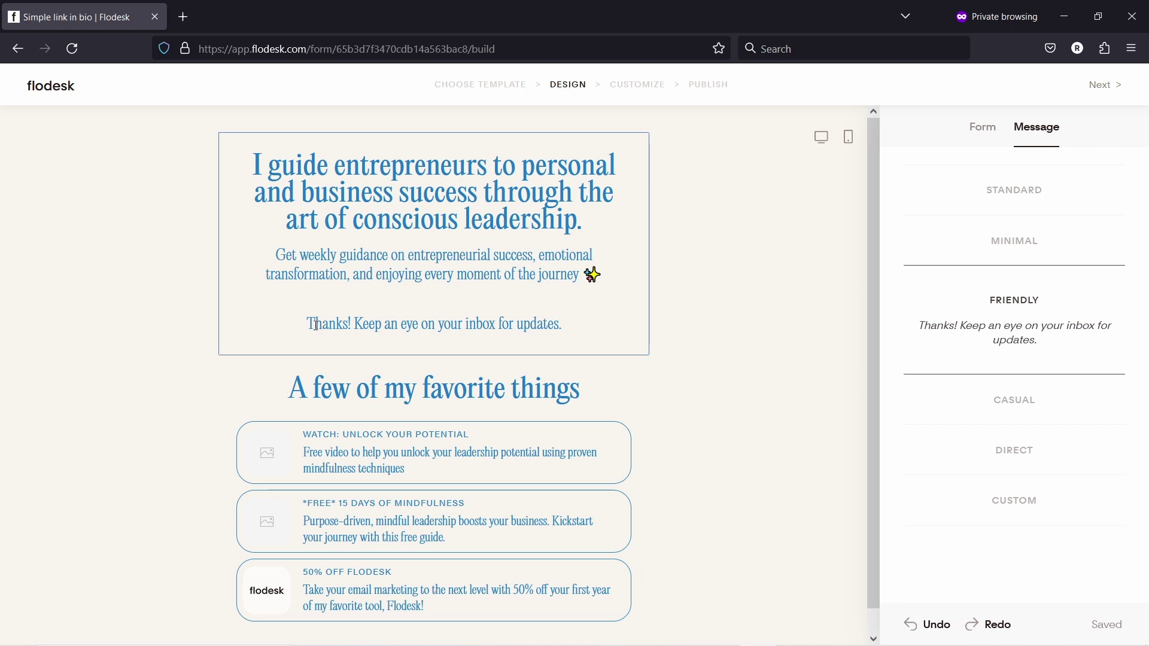
pyautogui.moveTo(311, 323); pyautogui.dragTo(542, 323)
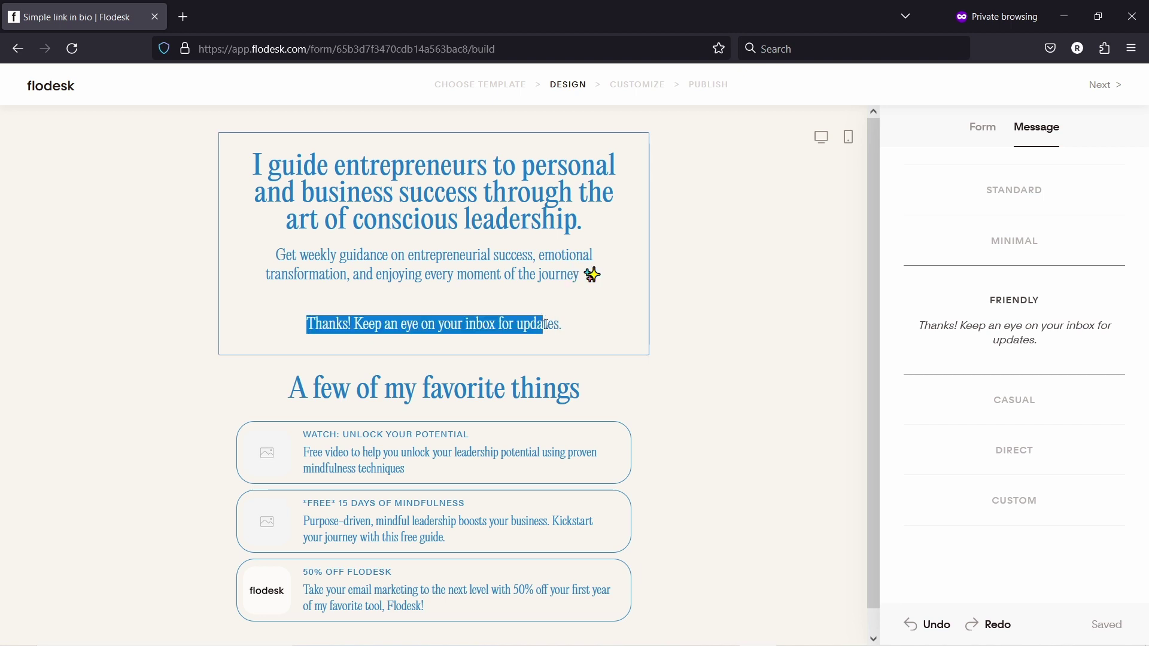
pyautogui.click(749, 323)
# Step: Delete the 'Your name' field so only the email field remains before 'Join the list'
pyautogui.click(791, 196)
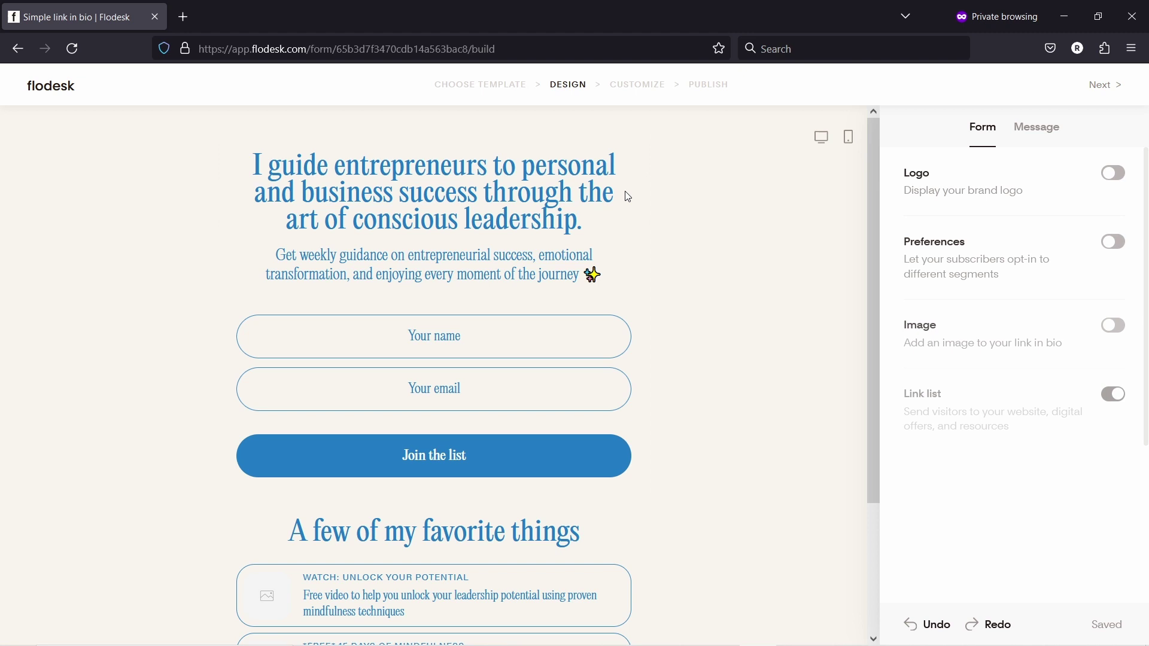
pyautogui.click(436, 335)
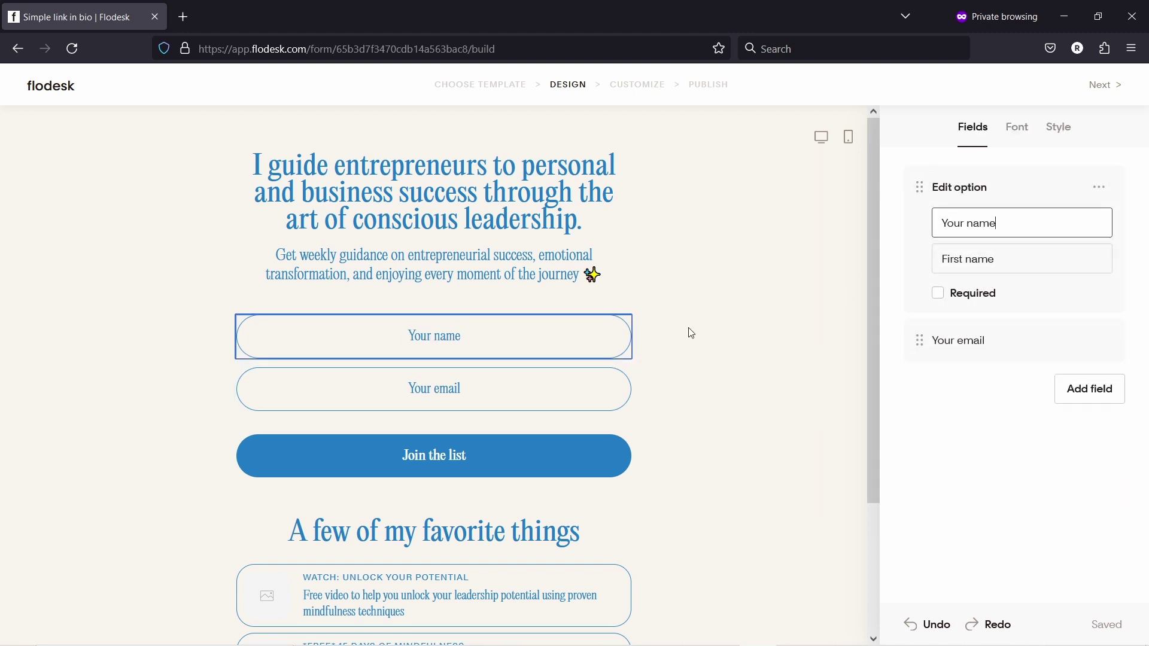
pyautogui.click(1098, 187)
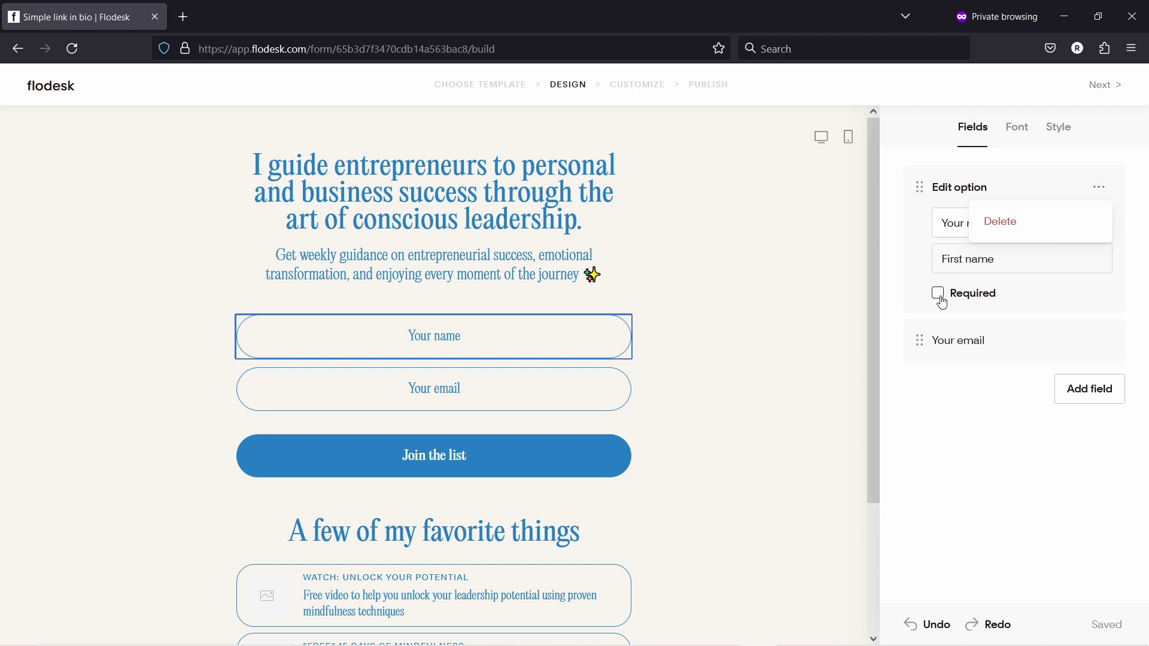
pyautogui.click(1001, 221)
pyautogui.click(1090, 235)
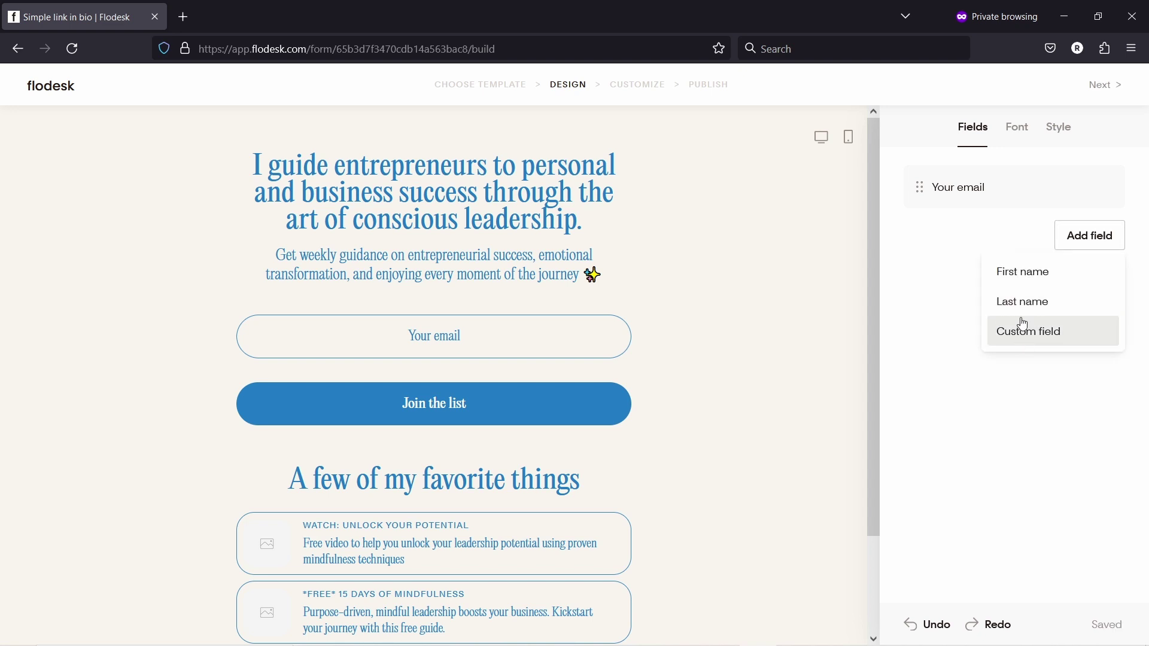
pyautogui.scroll(-2, 425, 392)
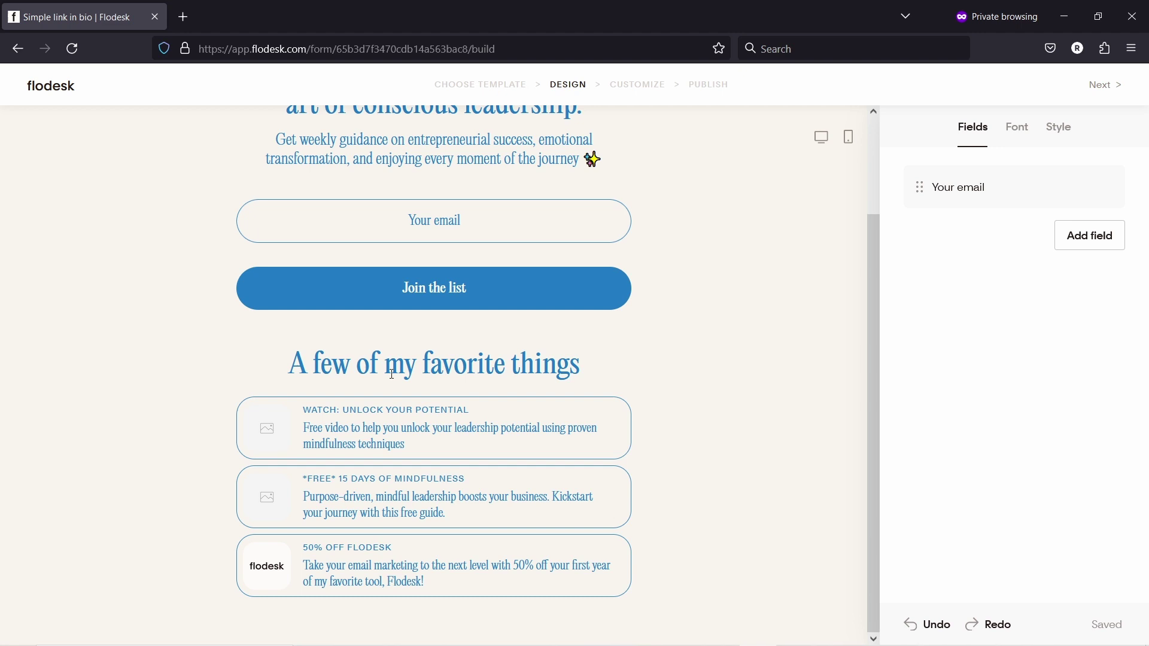
pyautogui.click(308, 440)
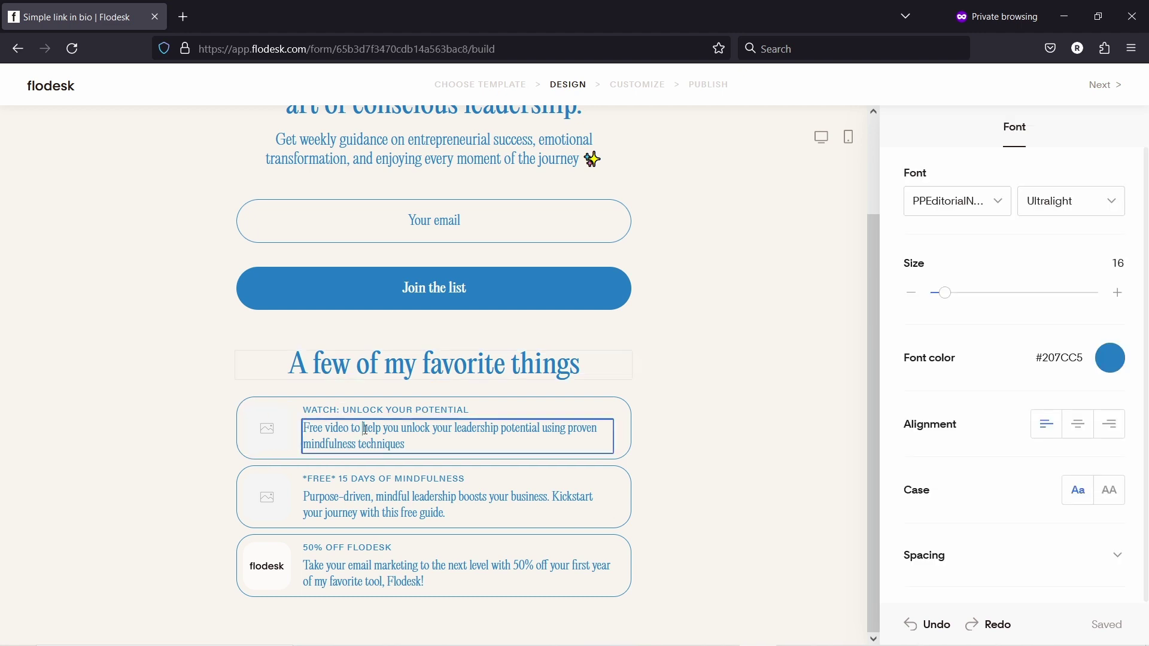
pyautogui.scroll(2, 278, 339)
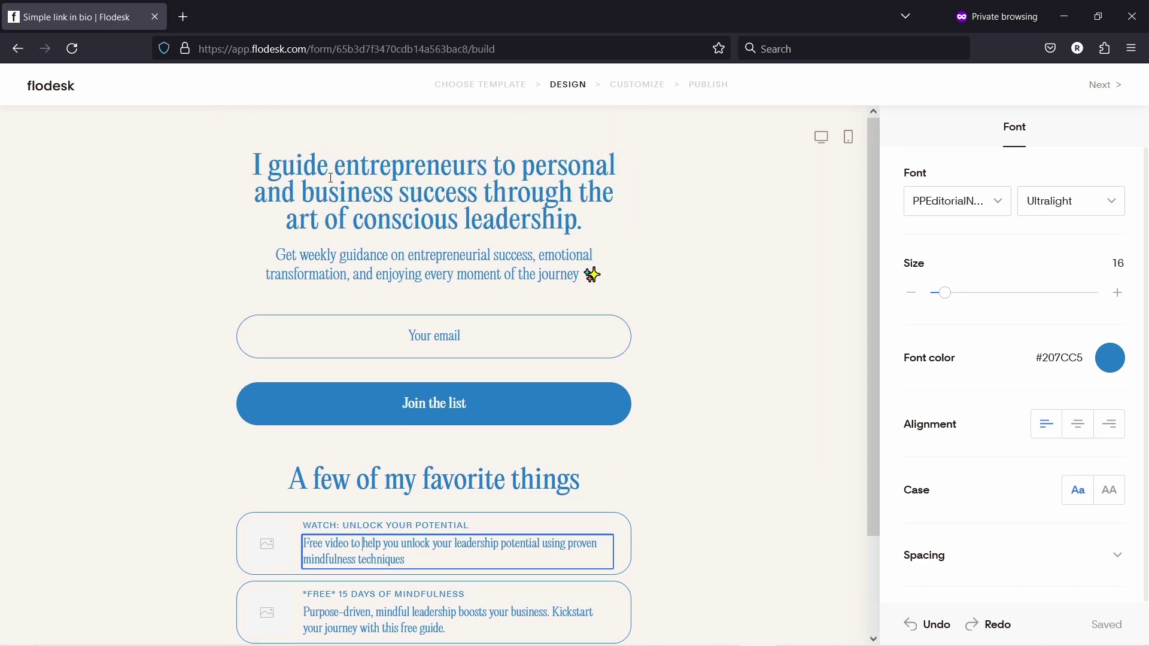
pyautogui.scroll(-2, 322, 258)
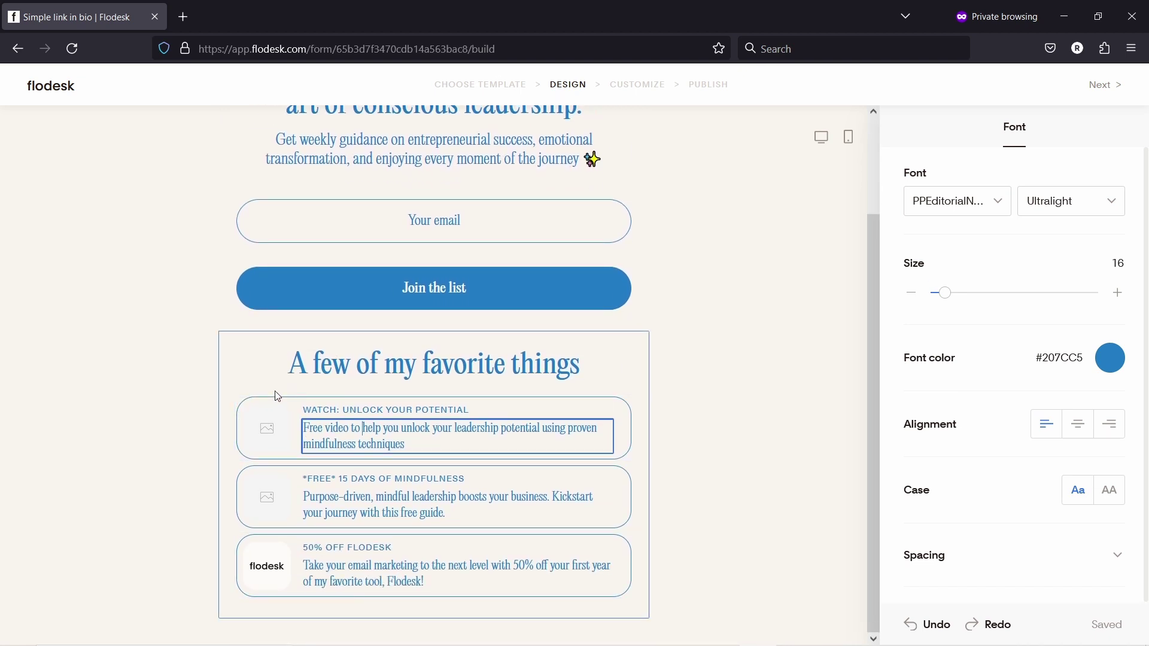
pyautogui.click(341, 359)
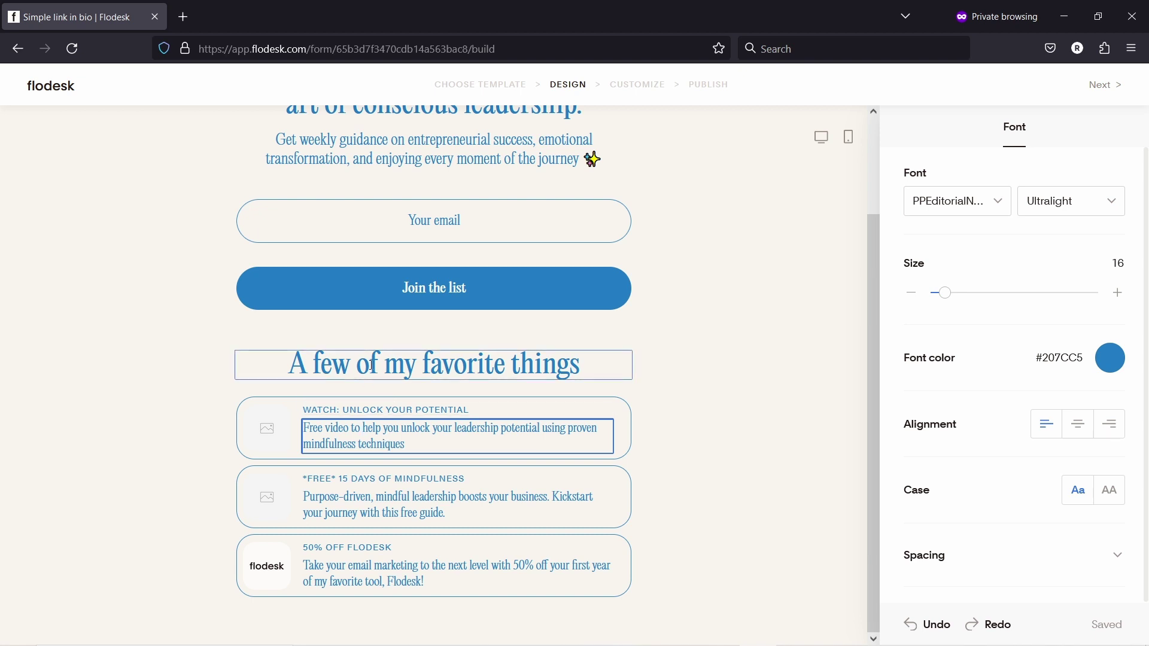
pyautogui.hotkey('ctrl', 'a')
pyautogui.write('Arere')
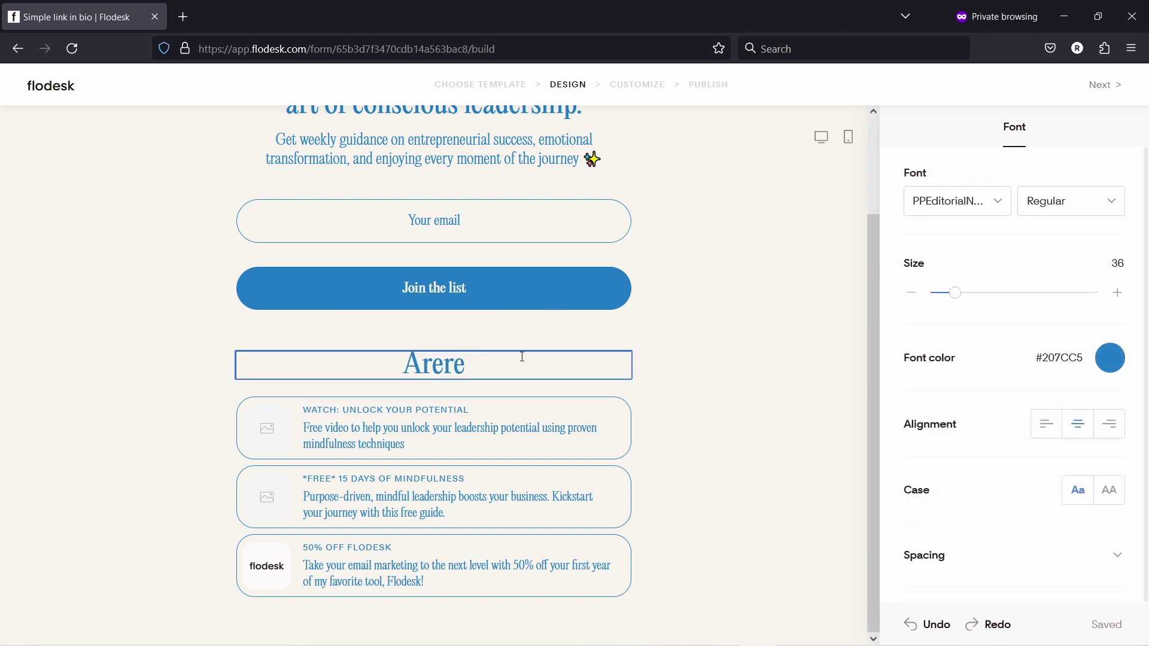
pyautogui.moveTo(522, 356); pyautogui.dragTo(377, 361)
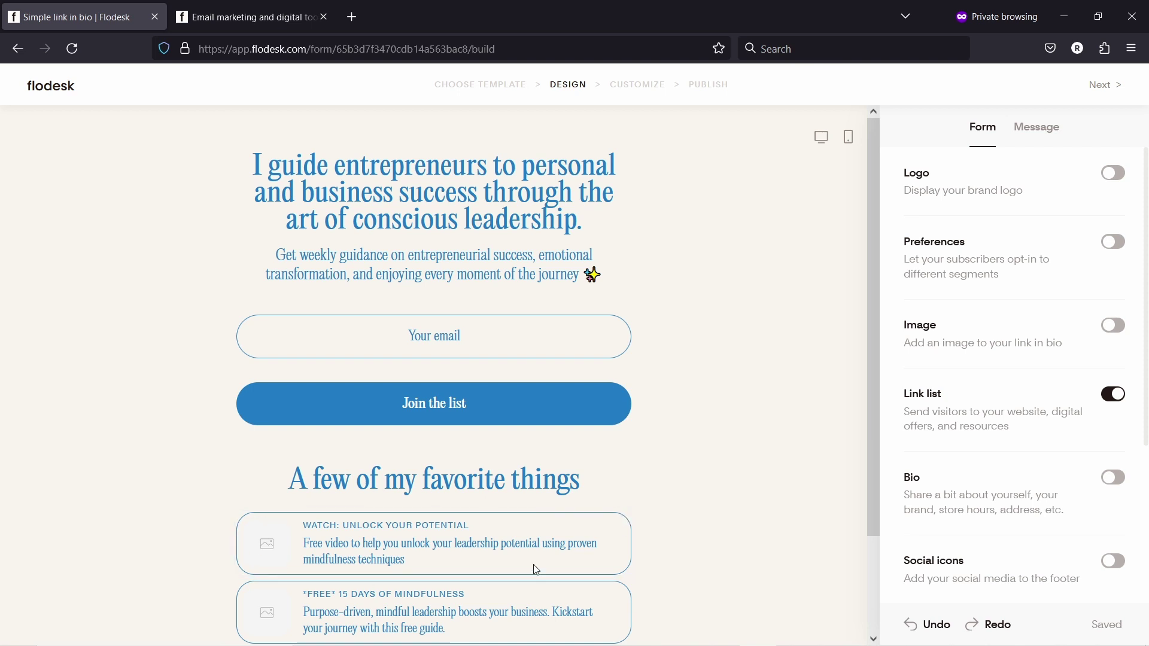
# Step: Set the favorite-things Number of links slider to 2, keeping the first two links
pyautogui.click(618, 529)
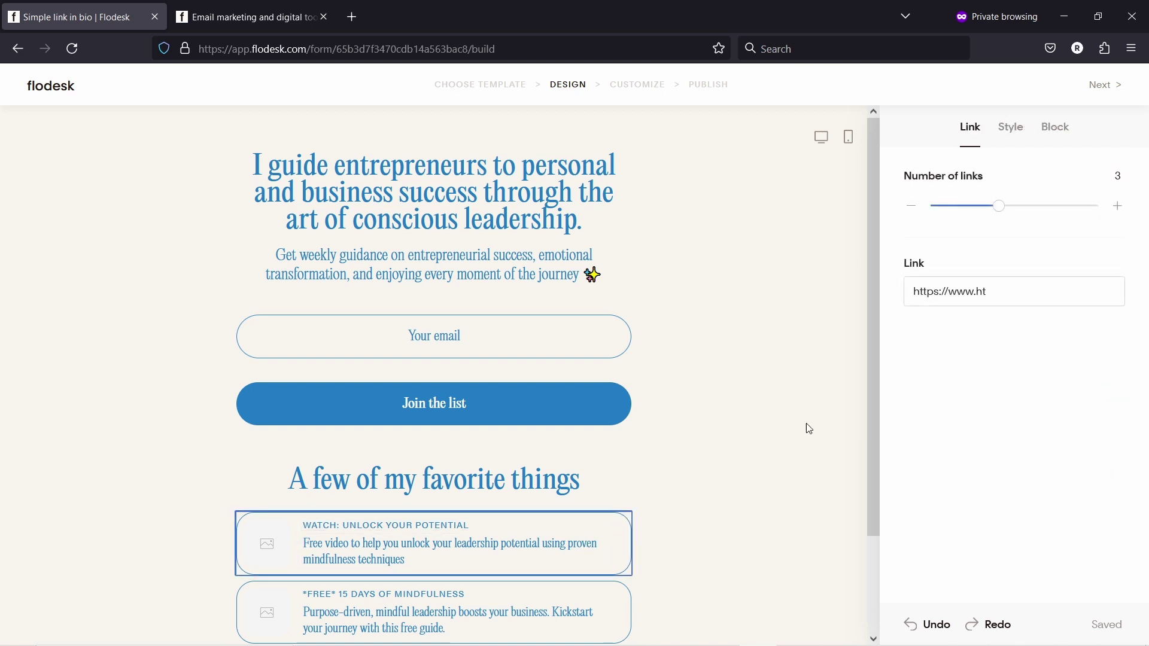
pyautogui.click(945, 282)
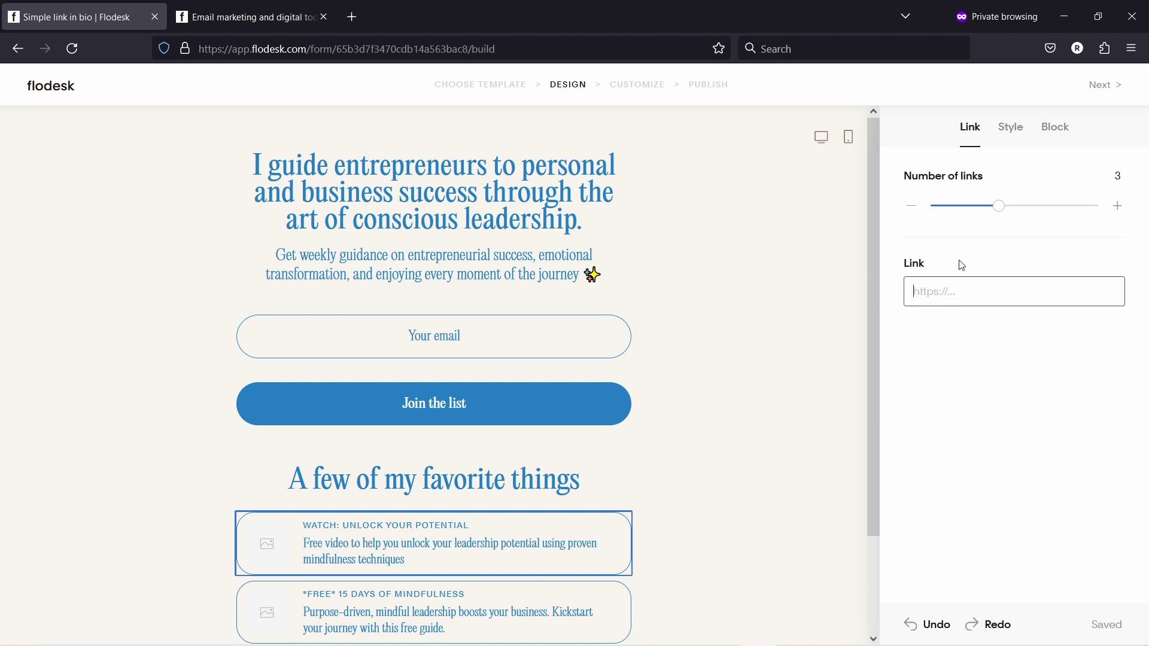
pyautogui.click(960, 264)
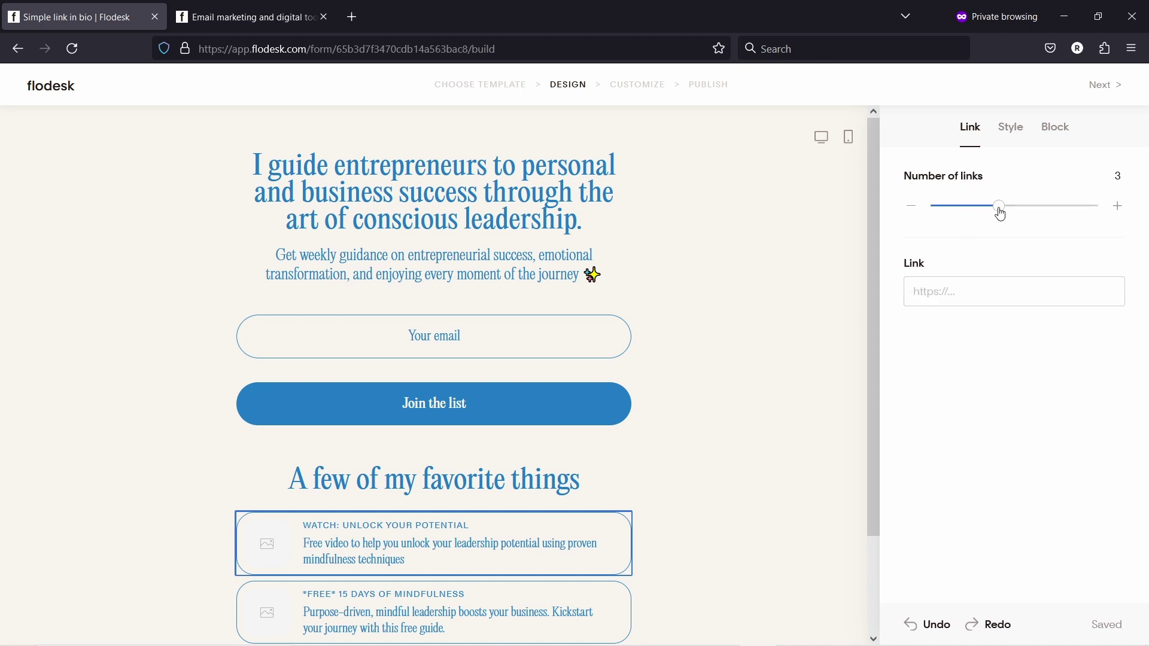
pyautogui.scroll(-2, 641, 240)
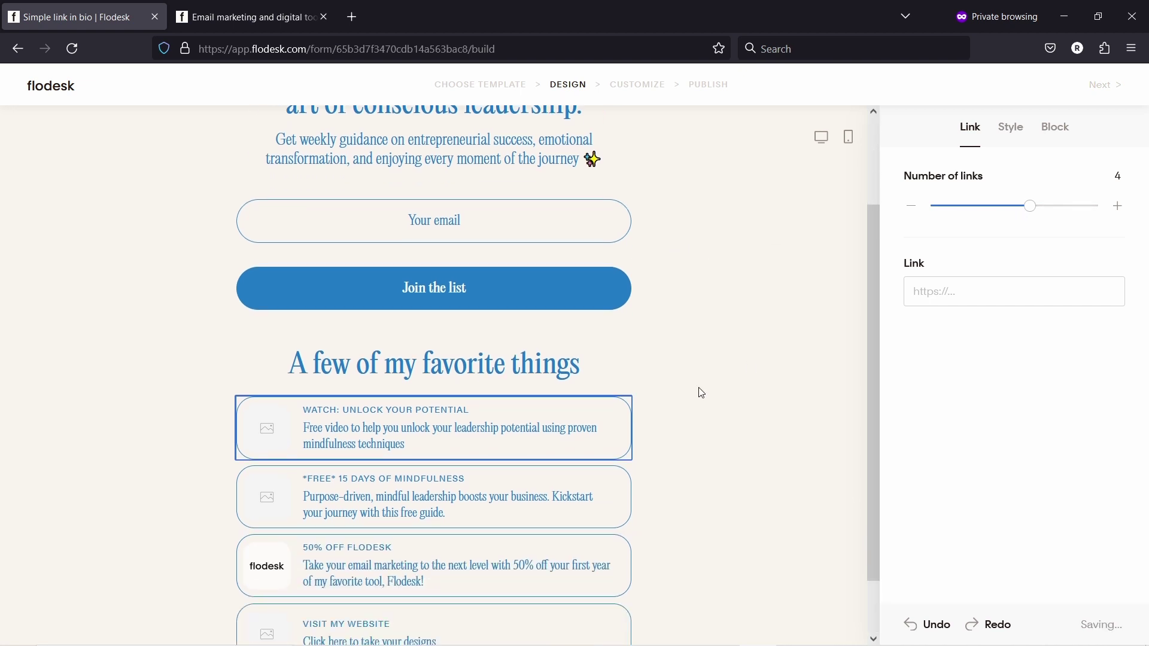
pyautogui.scroll(-1, 697, 392)
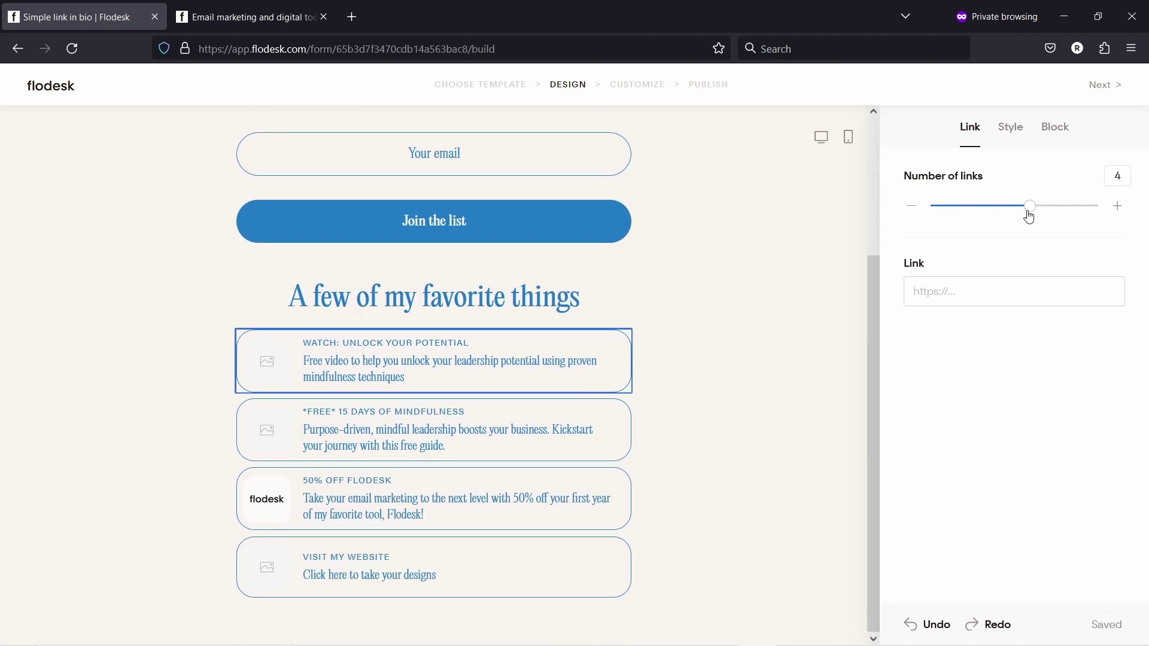
pyautogui.moveTo(1028, 212); pyautogui.dragTo(969, 208)
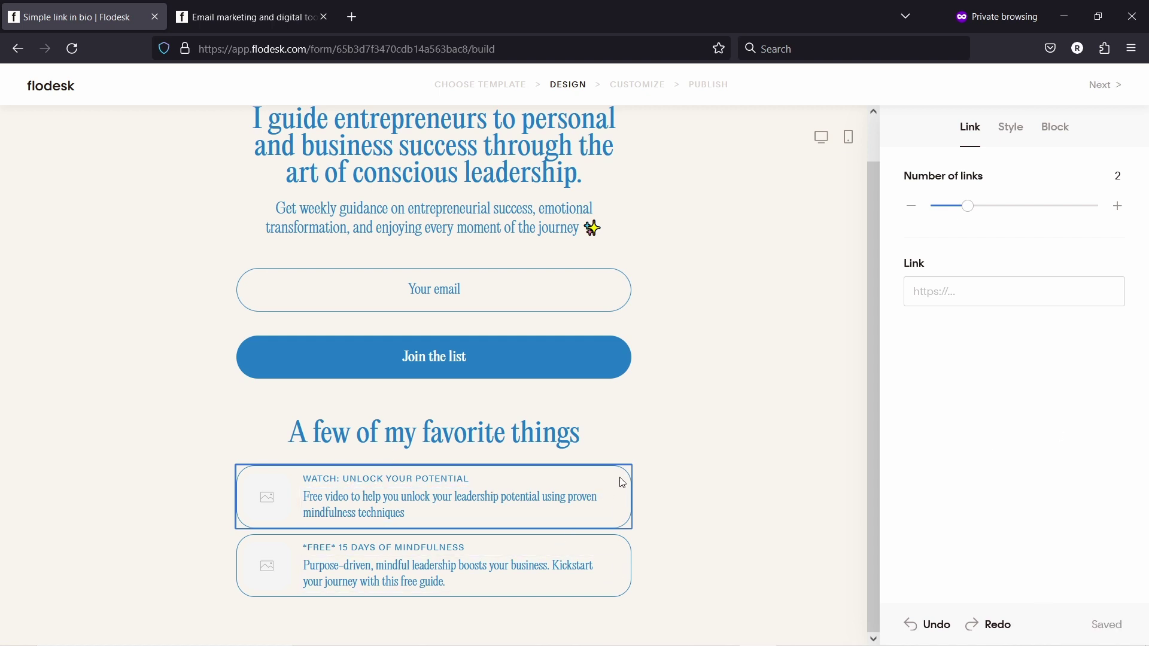
pyautogui.click(1010, 128)
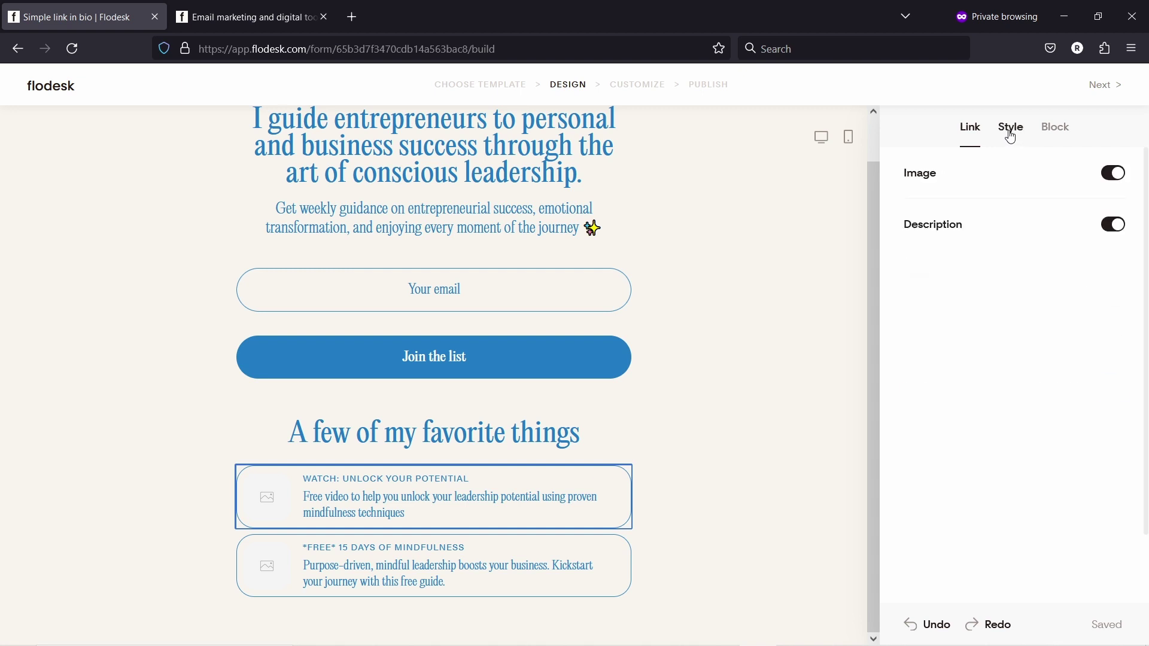
pyautogui.click(633, 496)
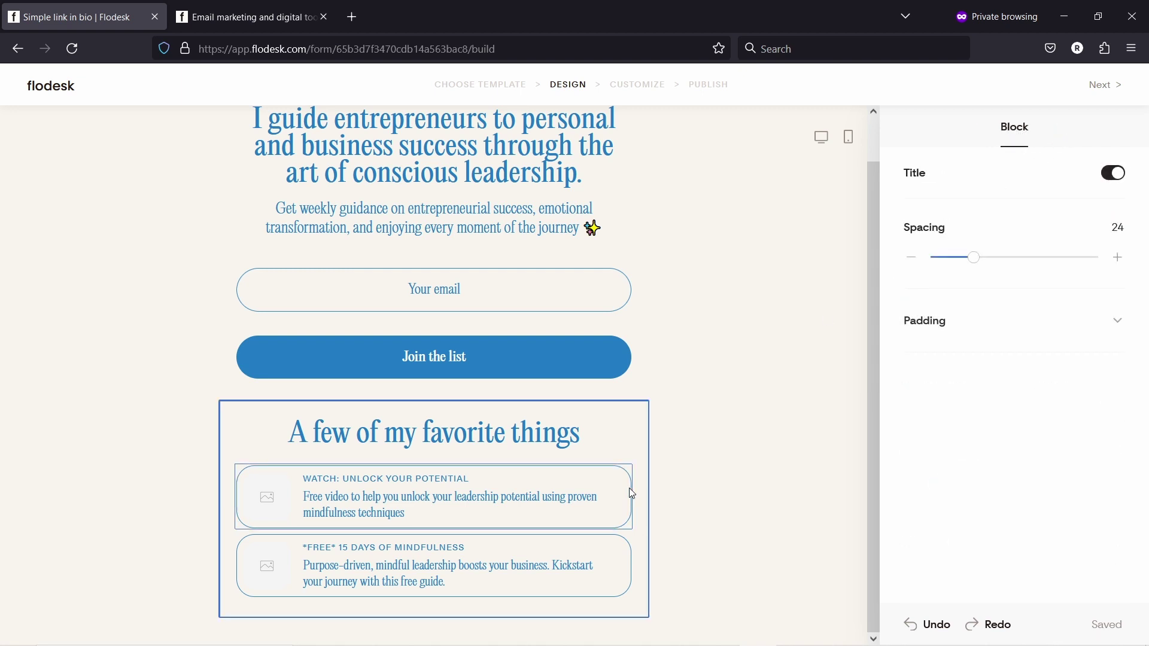
pyautogui.click(680, 517)
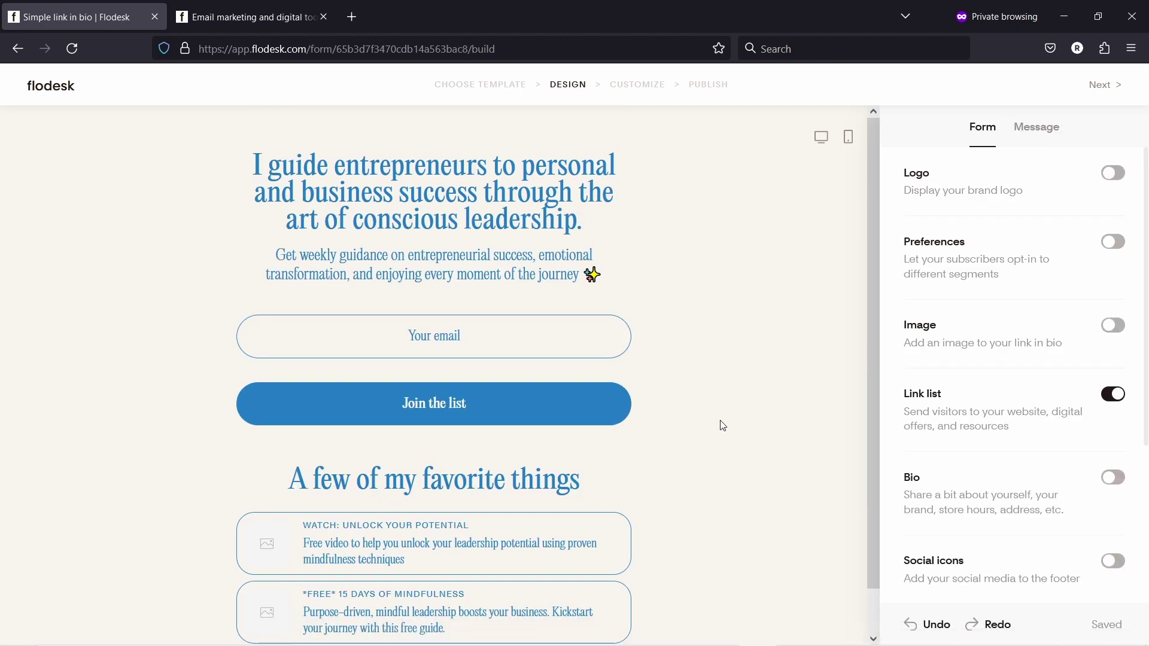
pyautogui.click(847, 138)
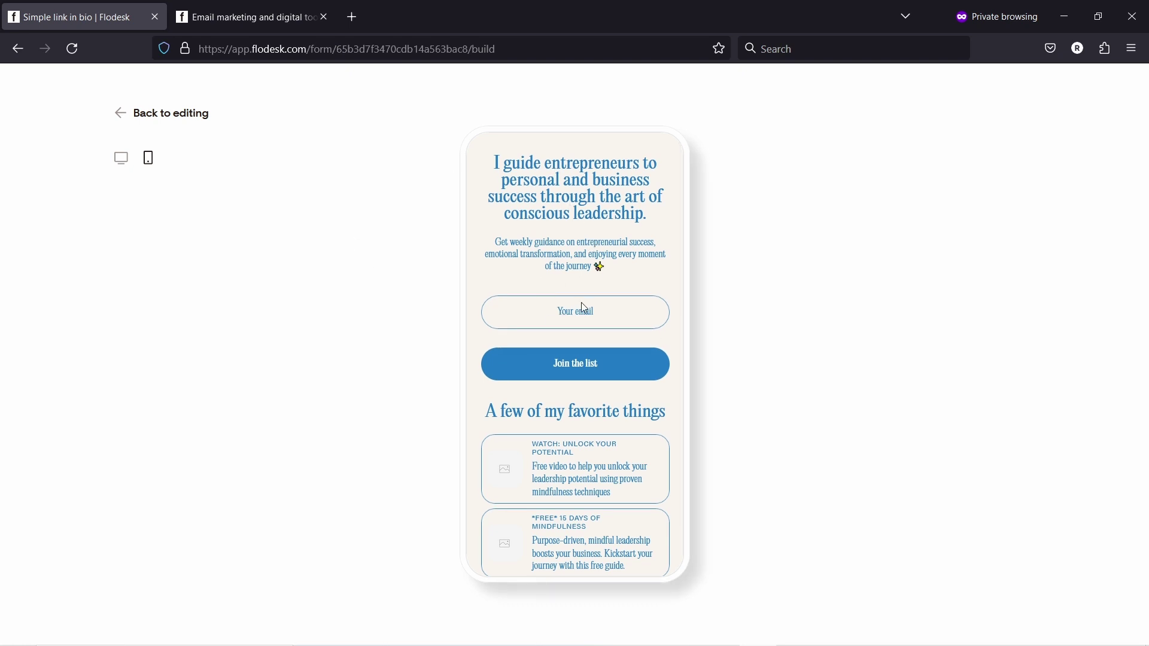
pyautogui.click(120, 115)
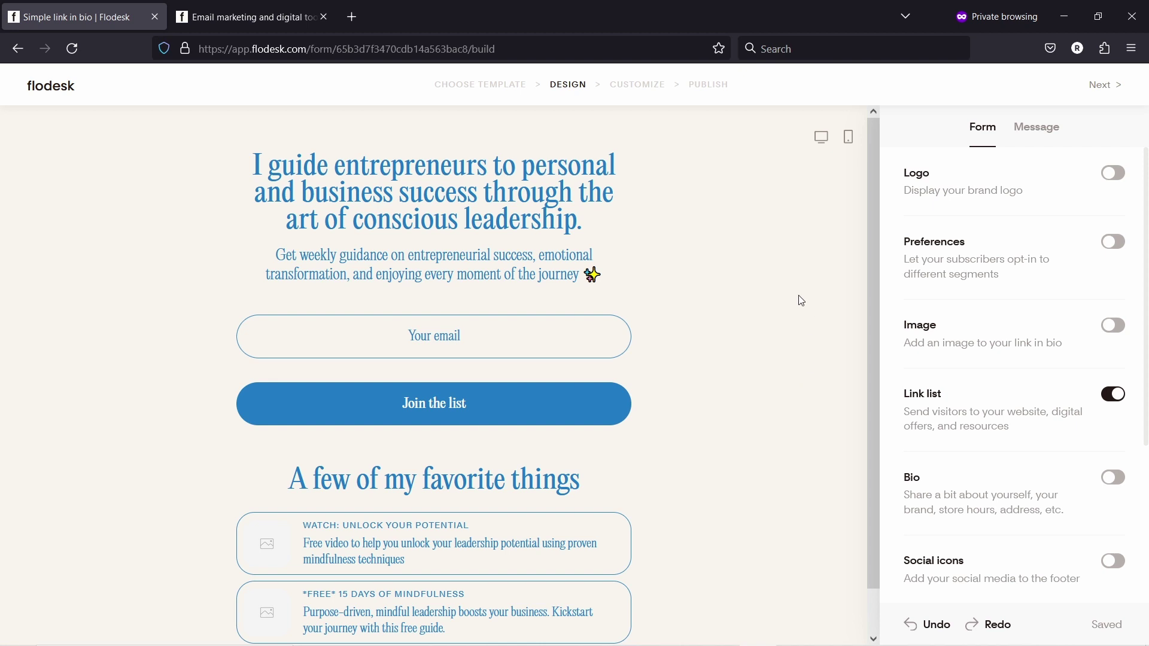
pyautogui.scroll(-2, 410, 132)
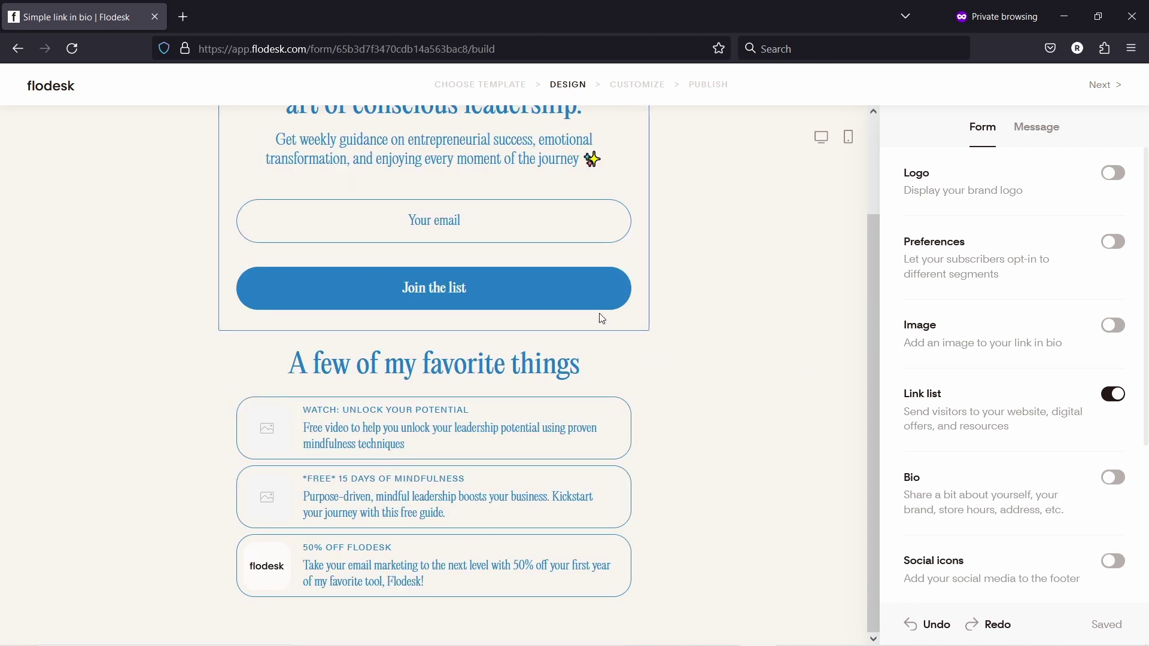
pyautogui.scroll(2, 563, 323)
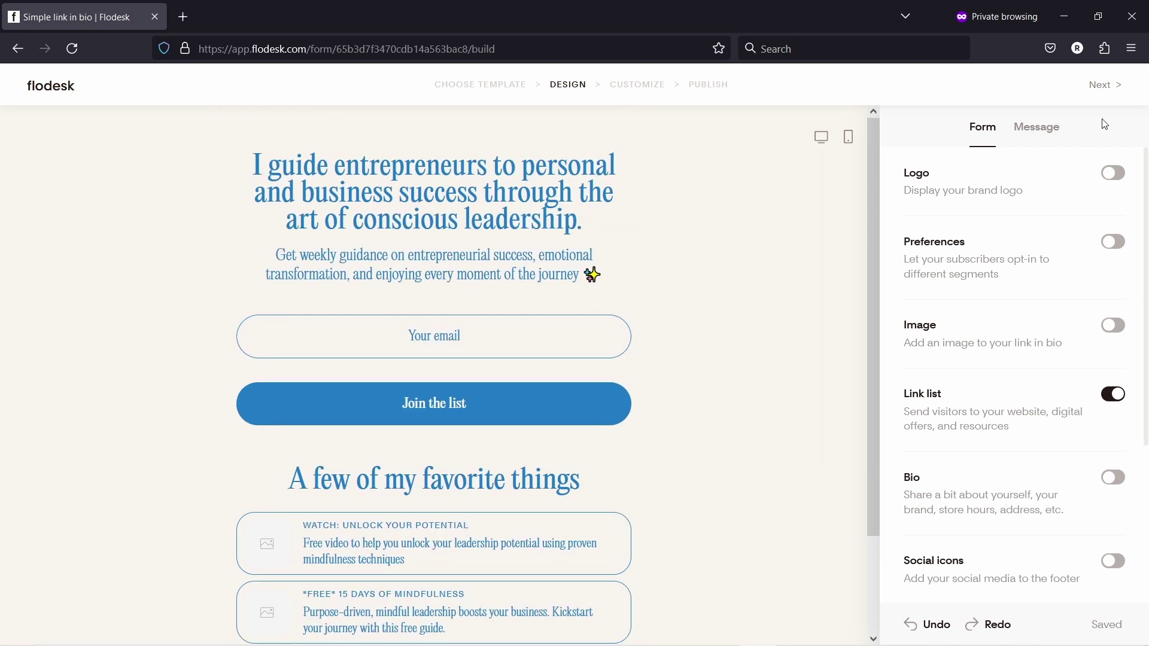
# Step: Keep double opt-in off and choose not to be notified of new signups
pyautogui.click(1105, 84)
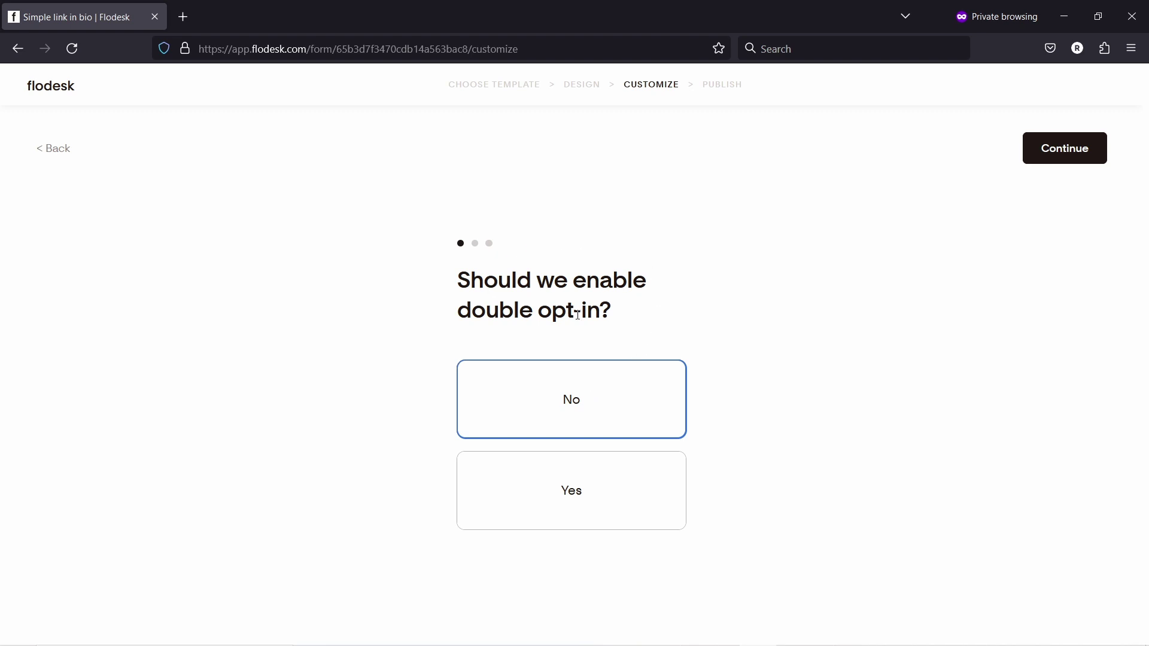
pyautogui.click(1049, 154)
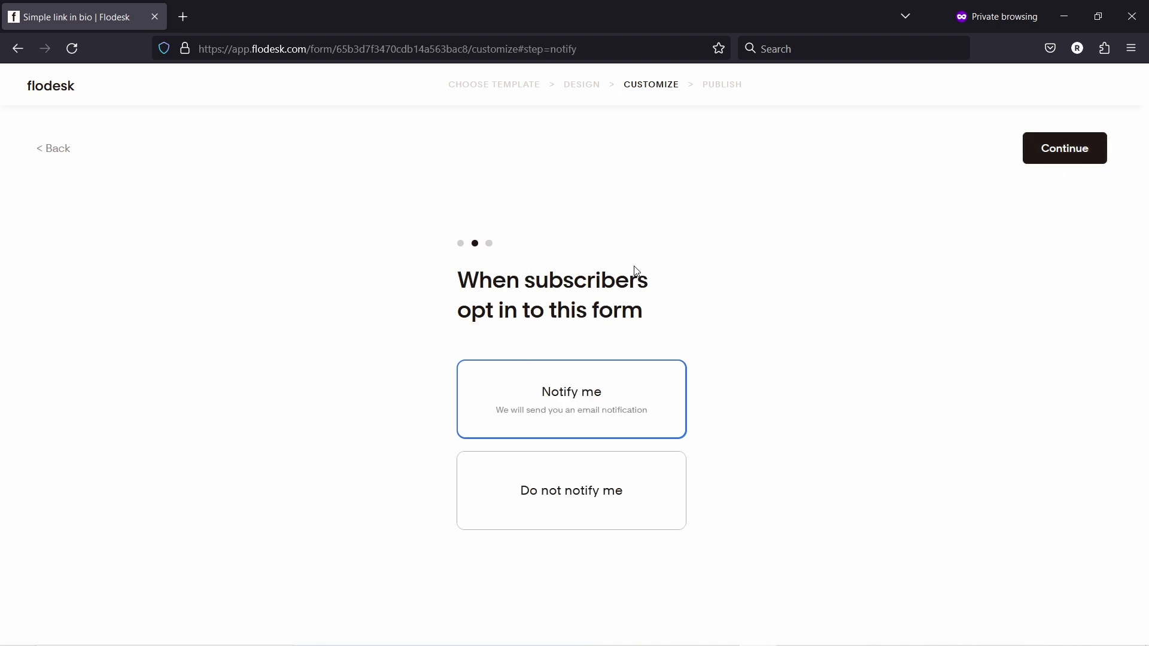
pyautogui.click(566, 499)
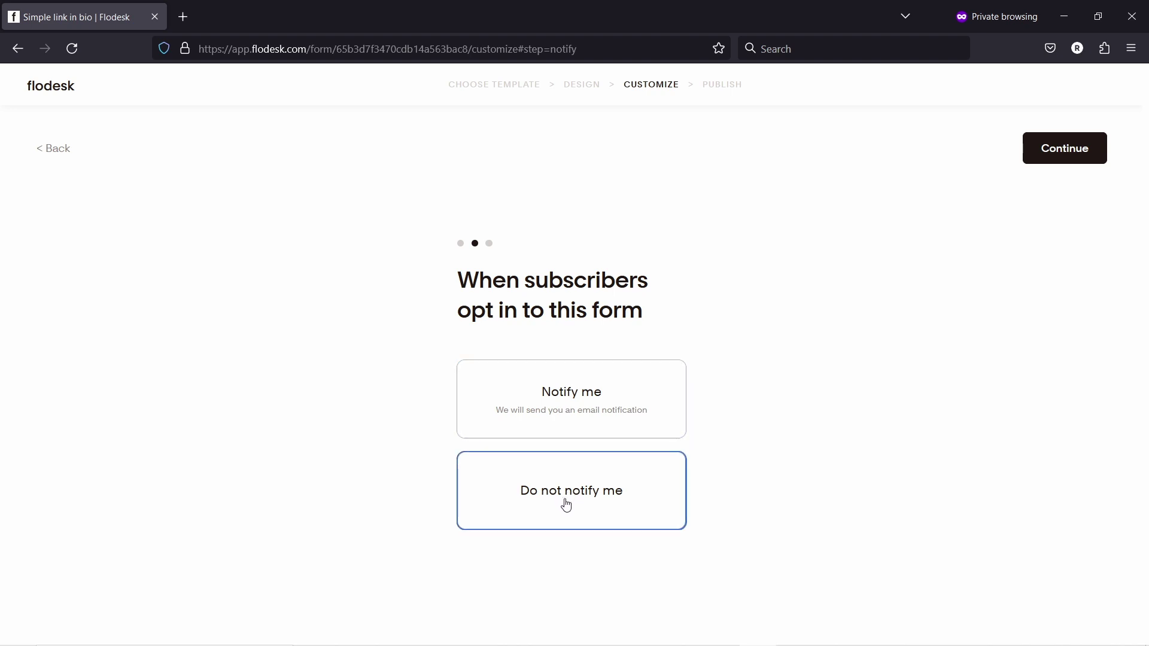
pyautogui.click(1060, 157)
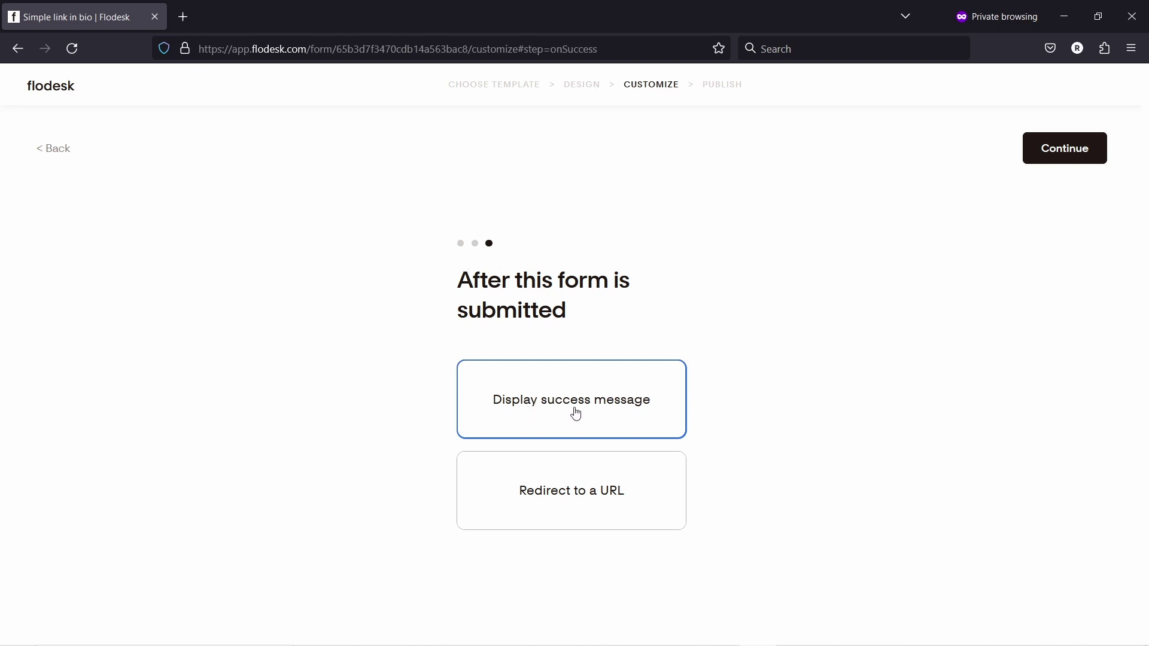
# Step: Show a success message after submission and proceed to the Publish page
pyautogui.click(596, 488)
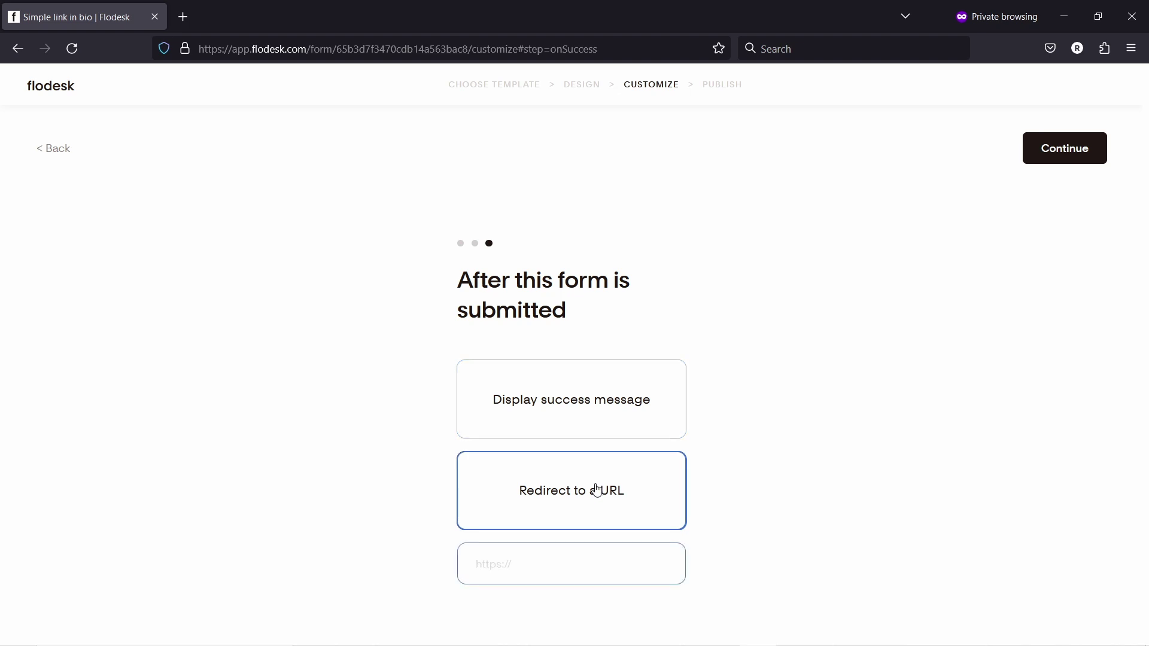
pyautogui.click(577, 409)
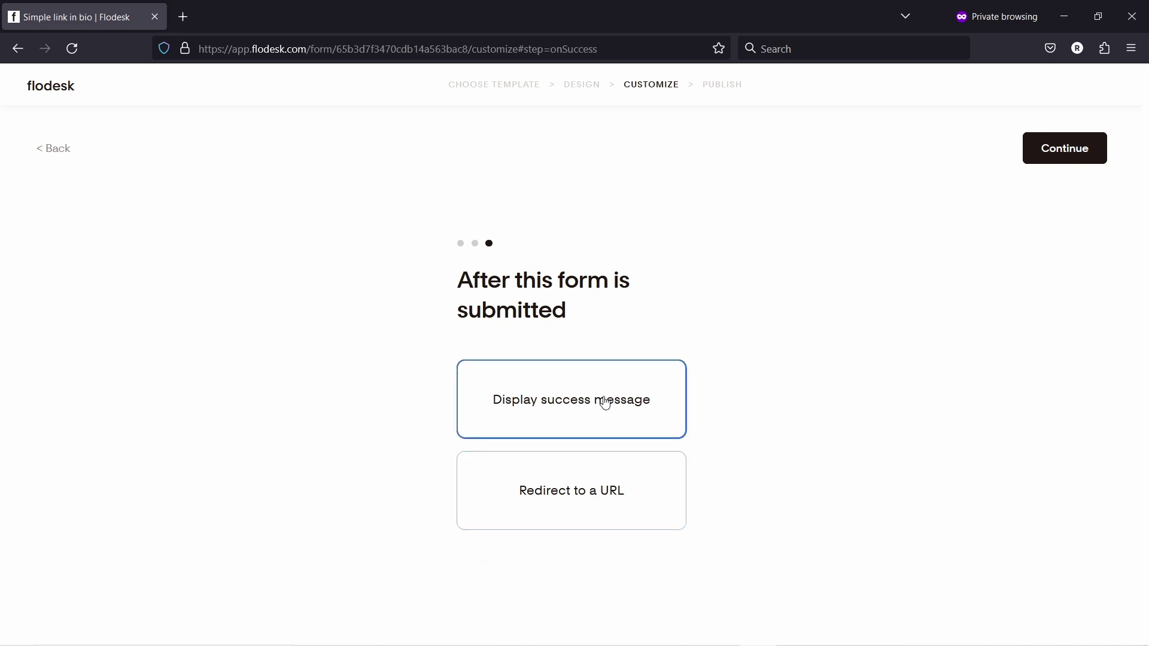
pyautogui.click(1068, 154)
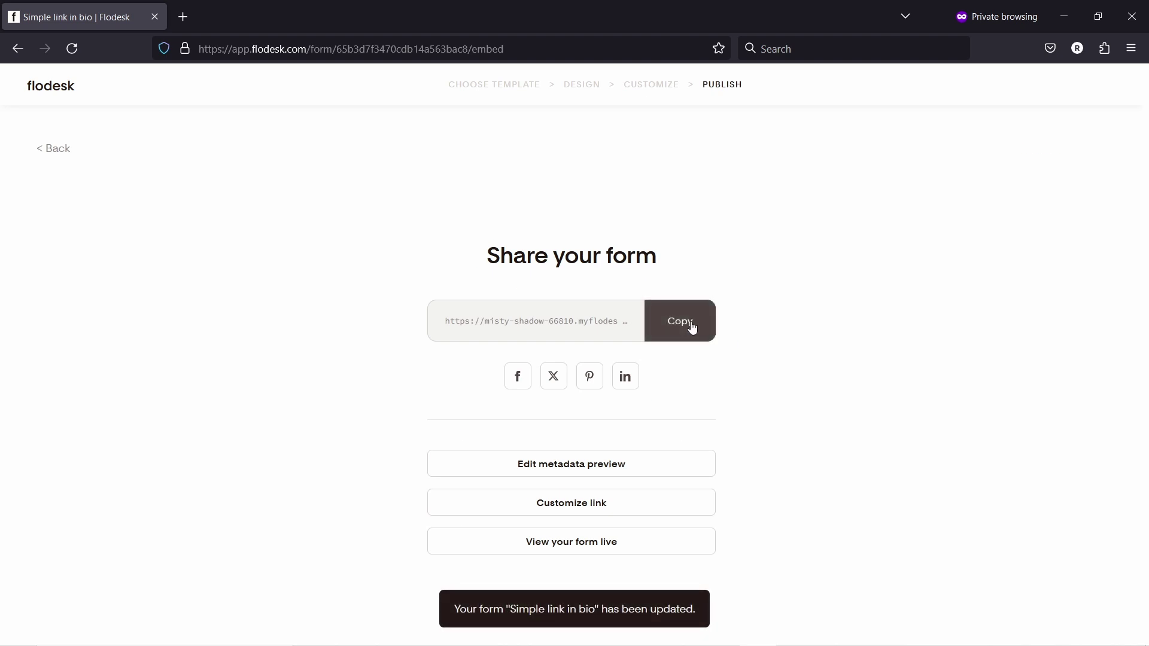
# Step: Copy the form's public link, view the live page in a new browser tab, then return to Flodesk
pyautogui.click(696, 321)
pyautogui.click(183, 16)
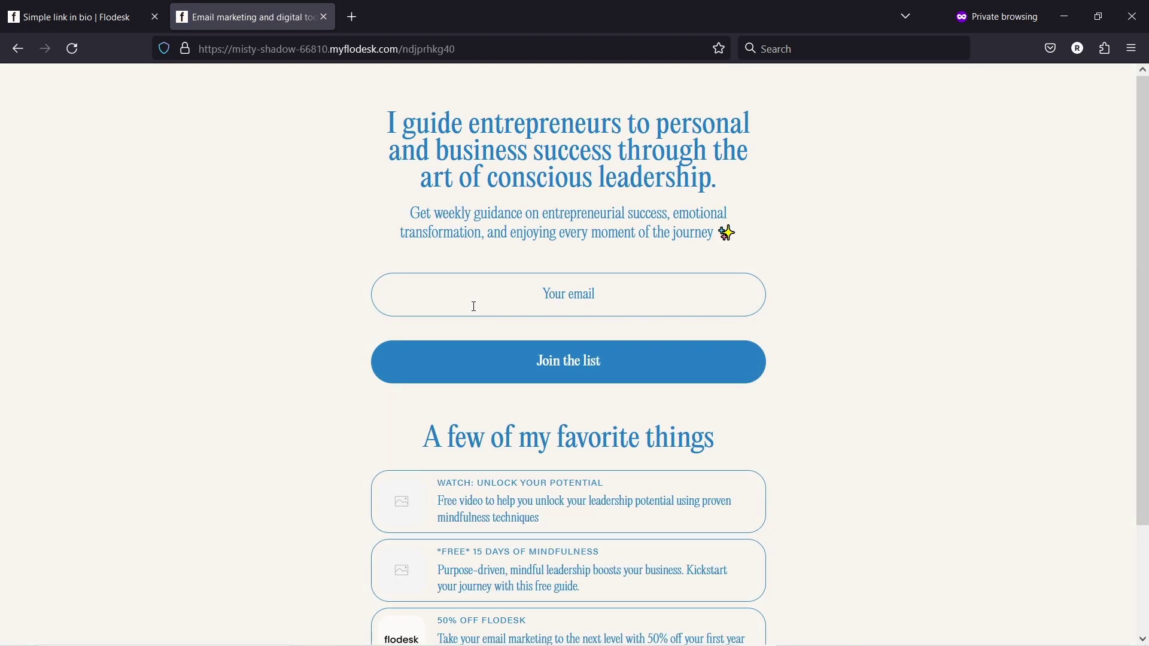
pyautogui.scroll(-2, 574, 192)
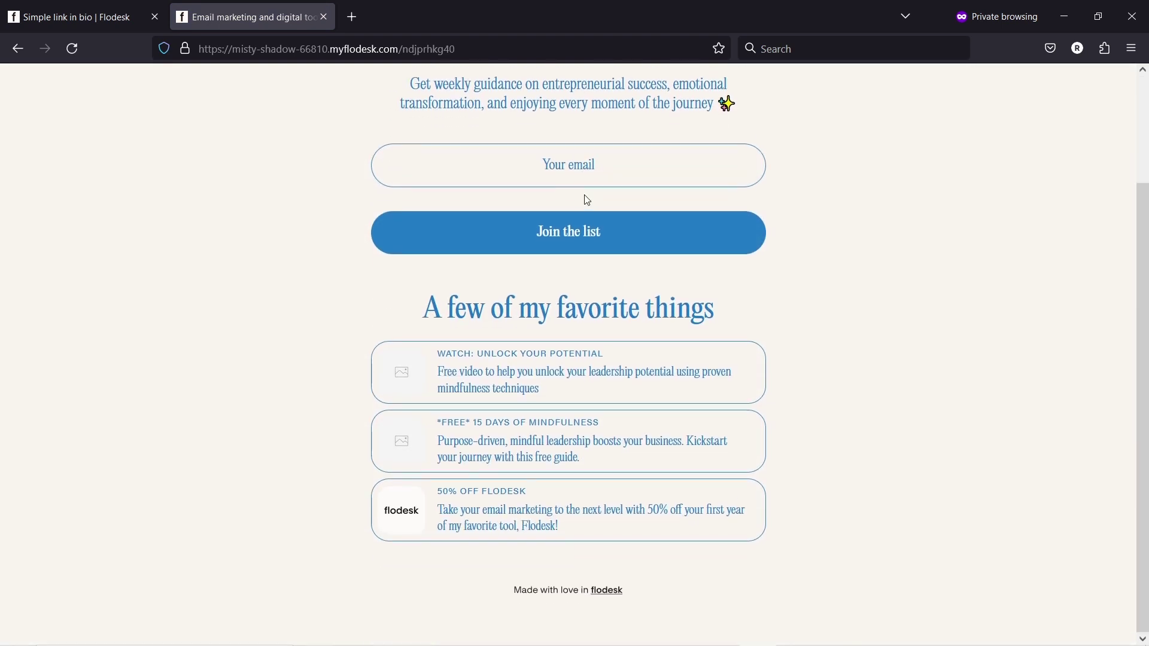
pyautogui.scroll(2, 584, 197)
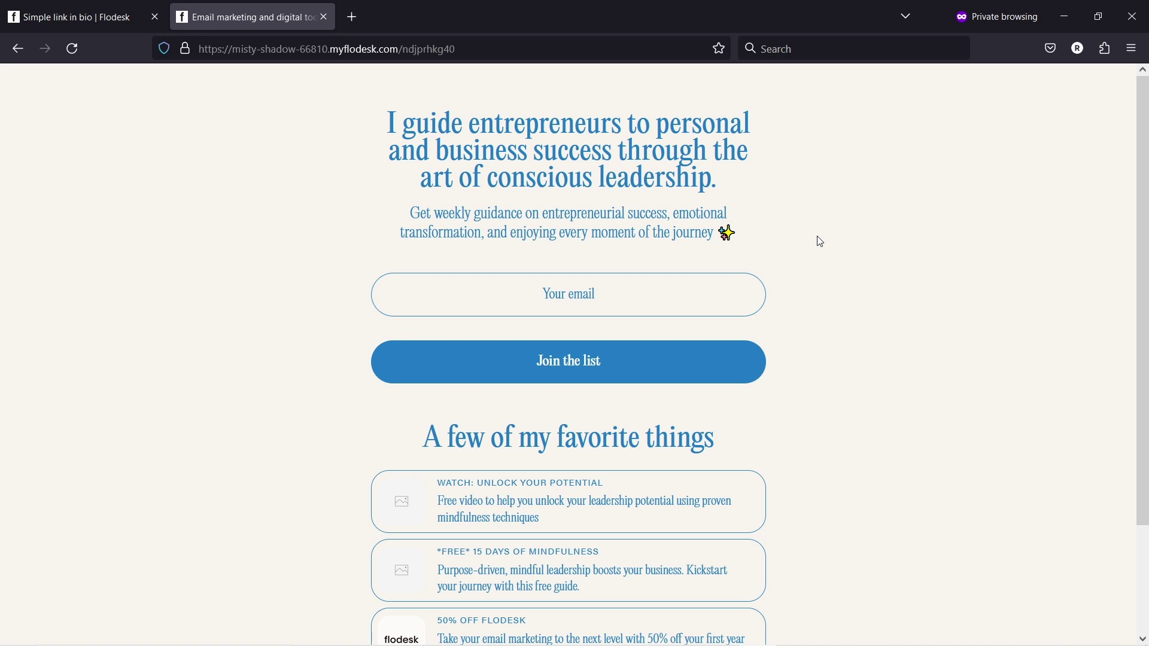
pyautogui.scroll(-2, 738, 297)
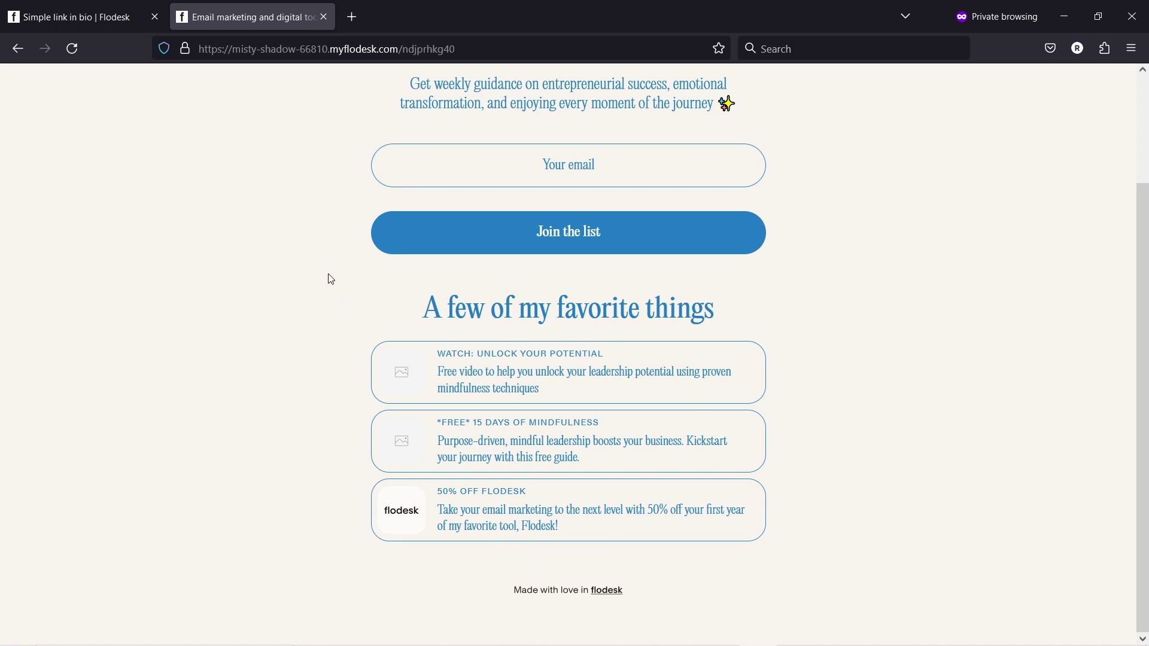
pyautogui.scroll(2, 468, 108)
pyautogui.doubleClick(417, 48)
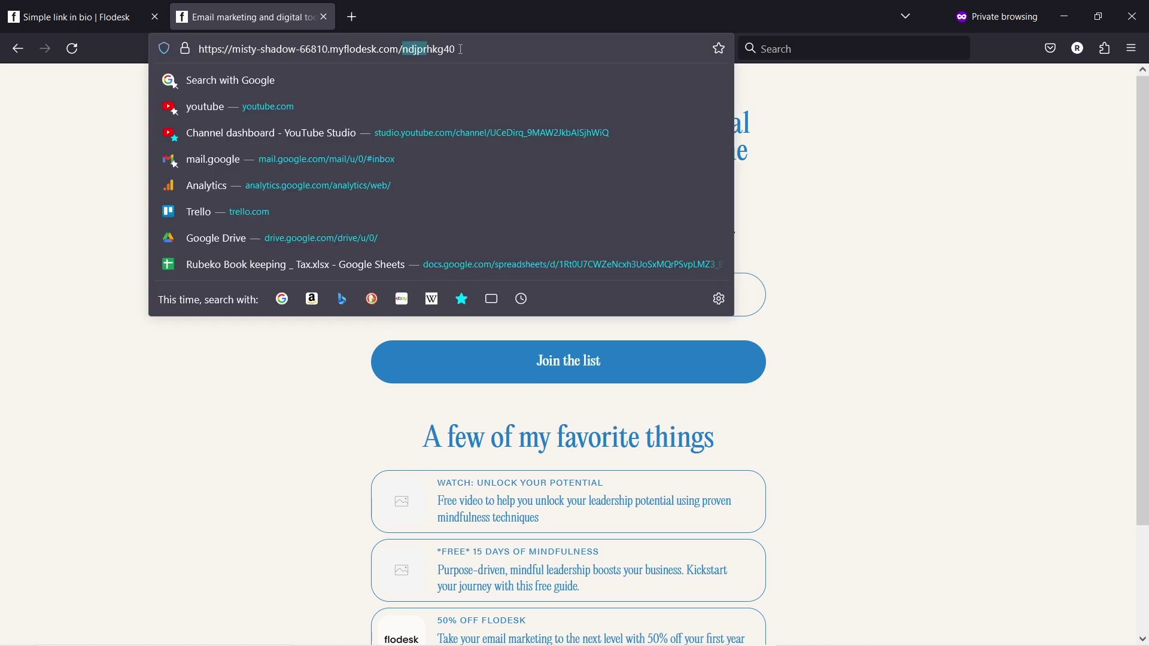
pyautogui.click(451, 48)
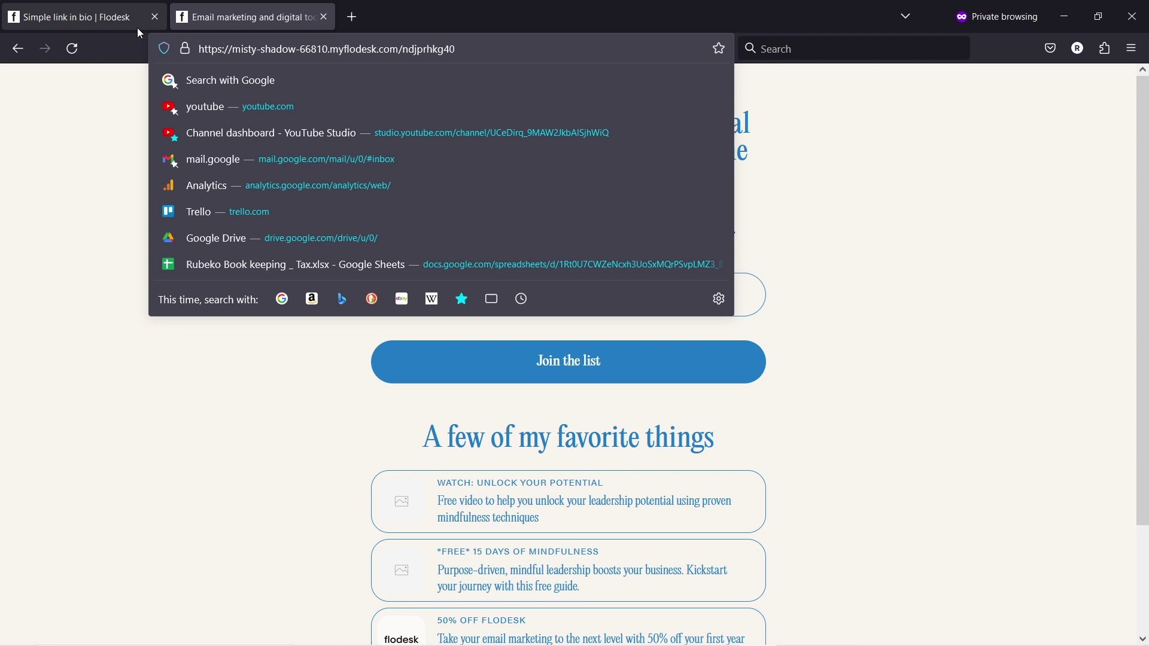
pyautogui.click(88, 20)
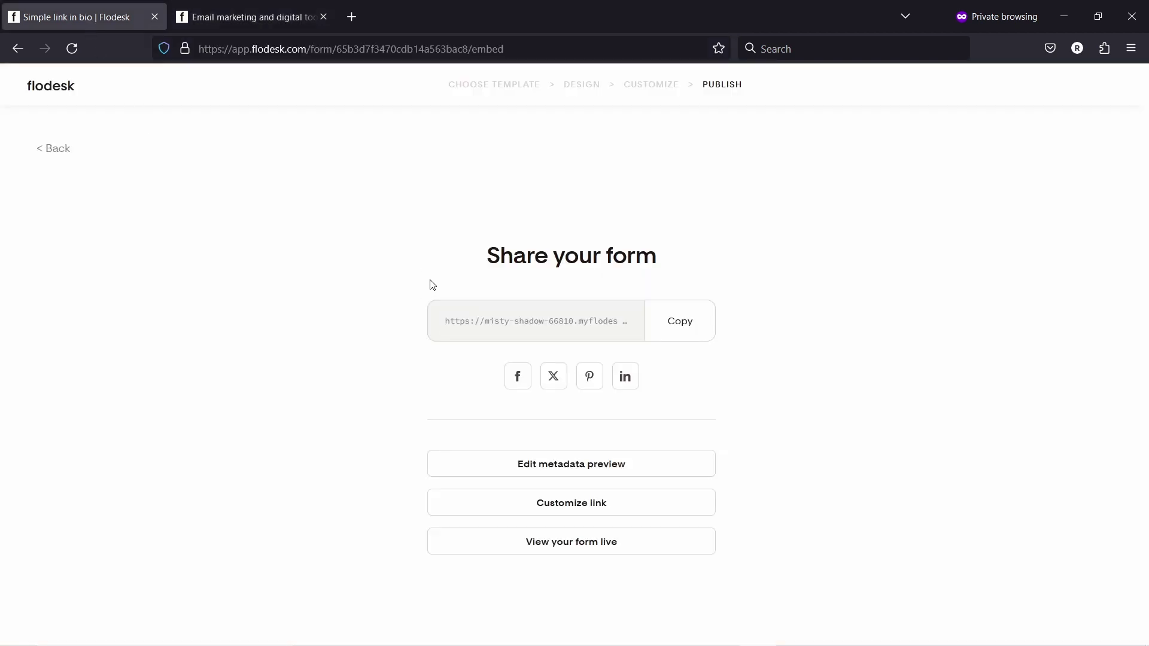
# Step: Replace the random link ending with 'link-in-bio' and save it
pyautogui.click(552, 512)
pyautogui.click(764, 332)
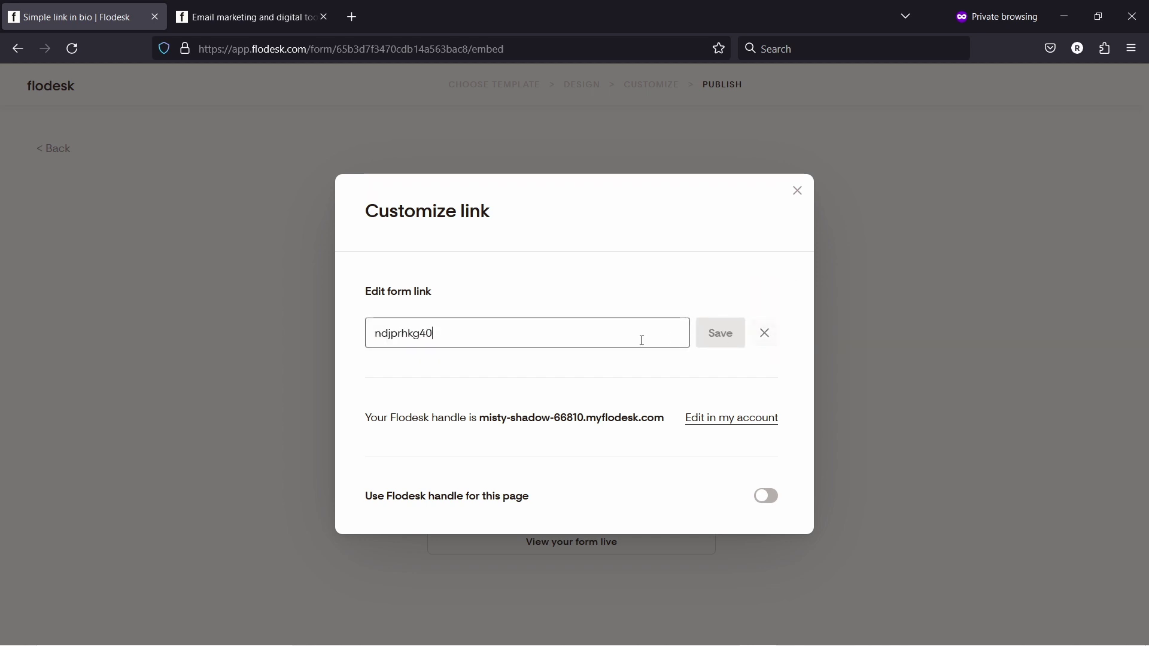
pyautogui.moveTo(640, 336); pyautogui.dragTo(318, 329)
pyautogui.press('BackSpace')
pyautogui.write('link')
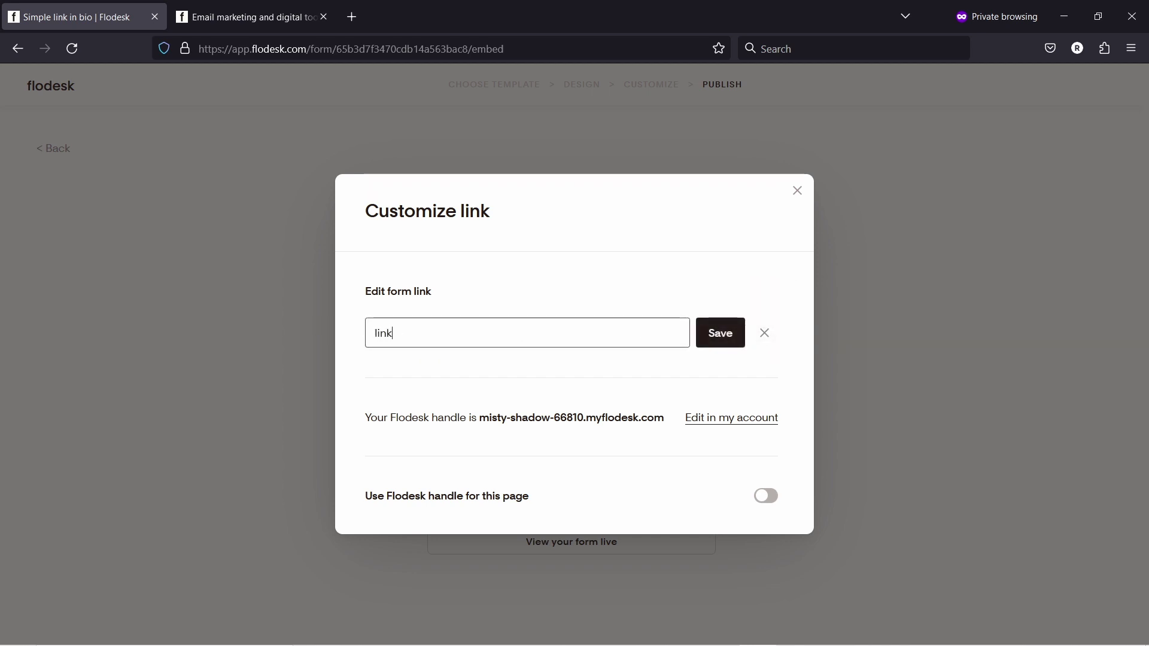
pyautogui.write('k--in-bio')
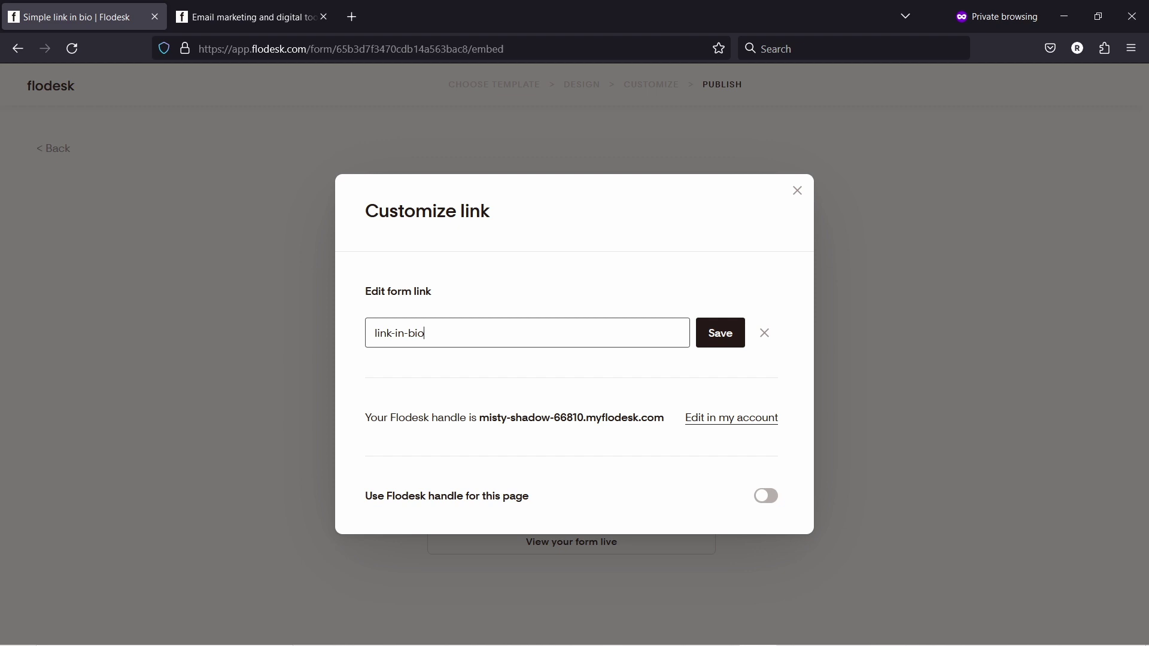
pyautogui.click(728, 333)
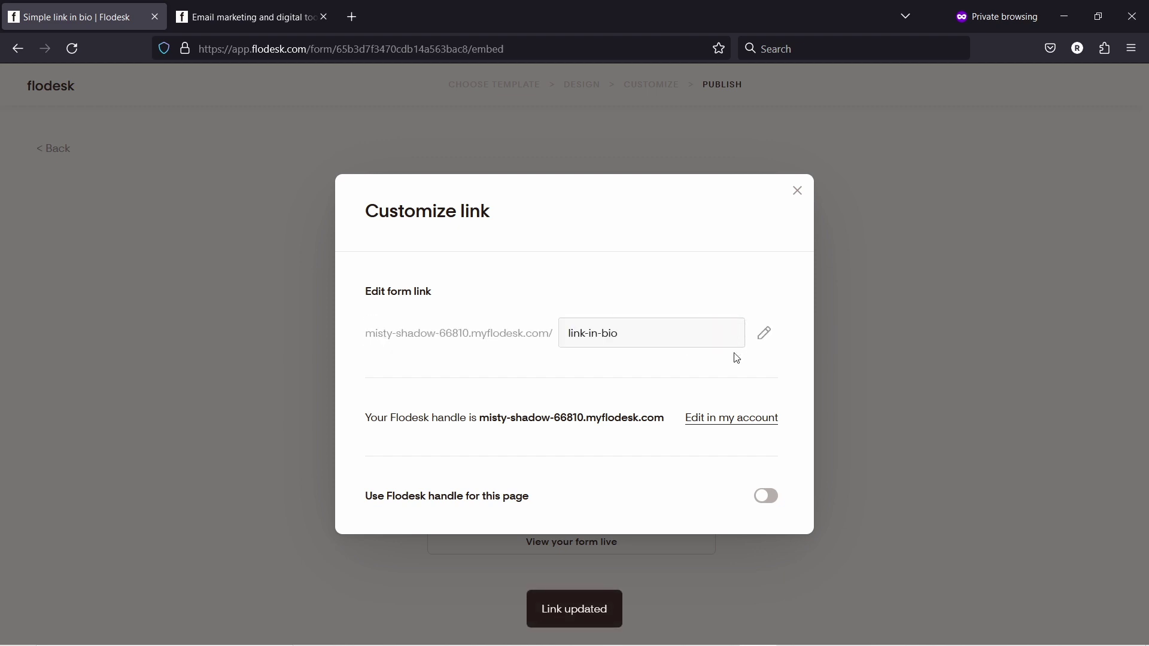